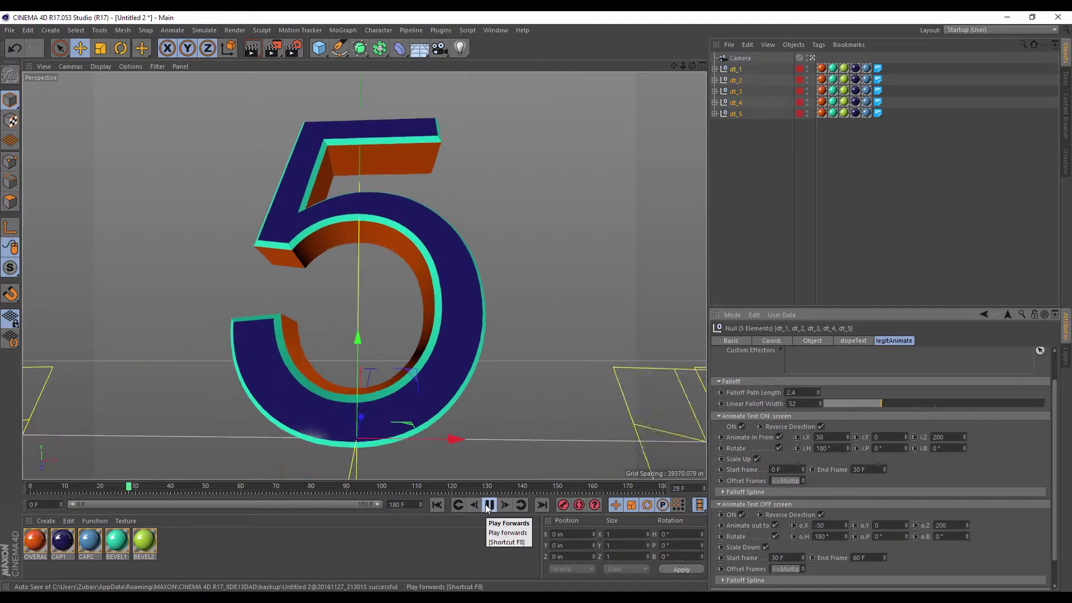
- Stop the playback and delete the five text objects dt_1 through dt_5, keeping the camera
left_click(489, 506)
left_click(752, 126)
left_click_drag(734, 116, 764, 72)
key("Delete")
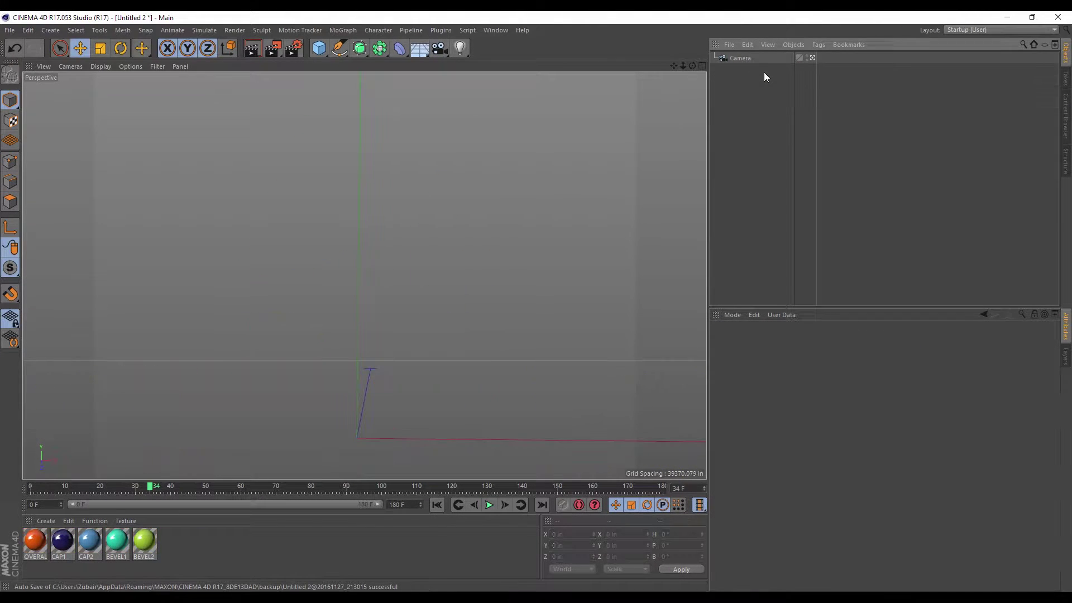
- Load the dt_DopeText 2.1 preset from the content library into the scene and return to the object list
left_click(1065, 115)
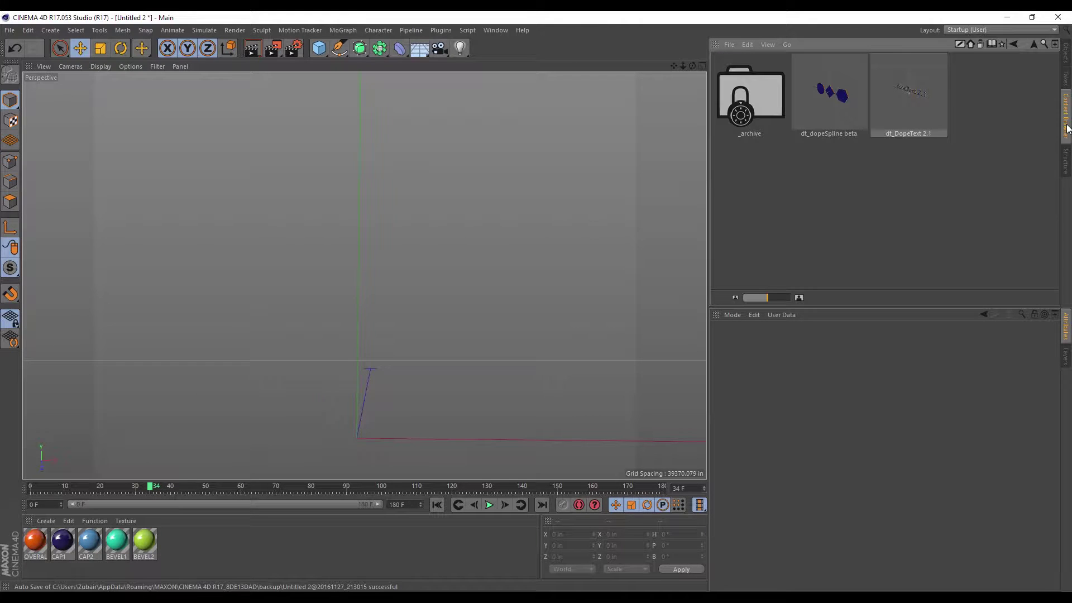
double_click(920, 88)
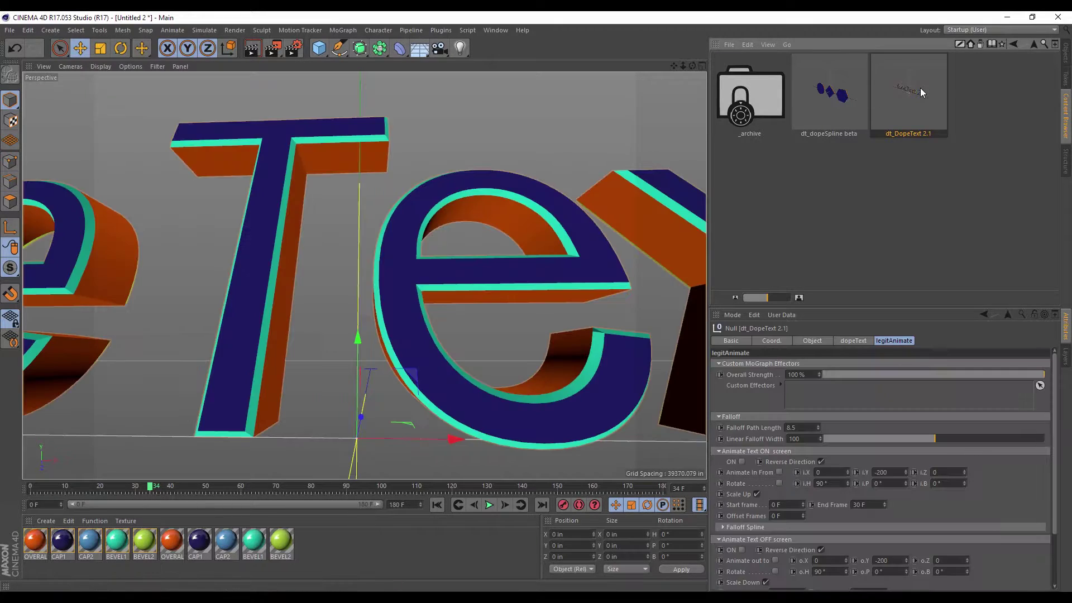
left_click(1067, 54)
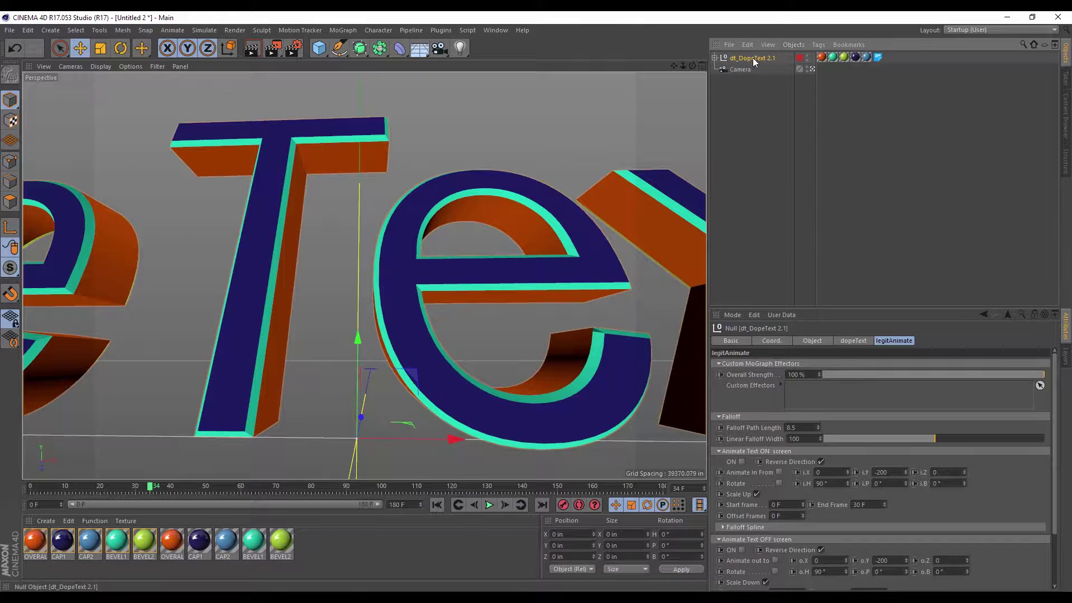
- Replace the DopeText object's text with "5"
left_click(854, 340)
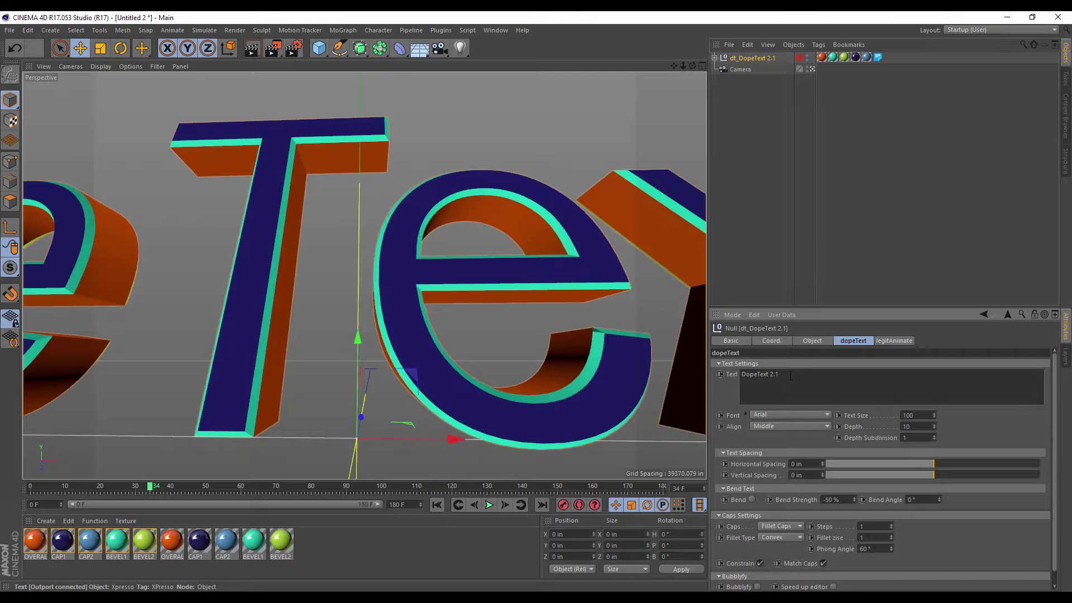
left_click_drag(791, 375, 738, 376)
type("5")
left_click(721, 391)
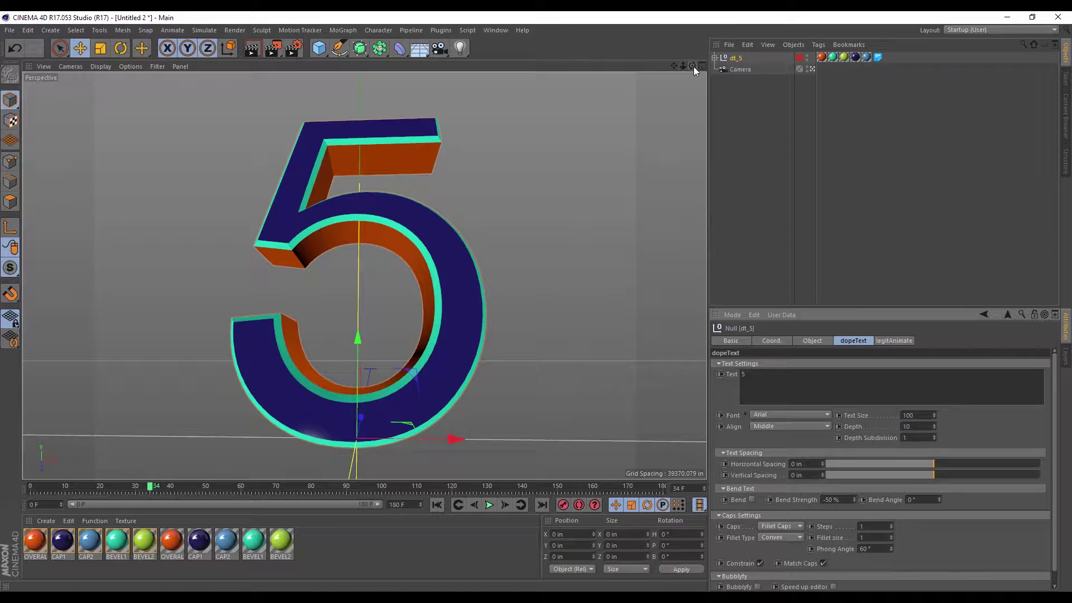
- Play the animation from the first frame to preview the 5, and return to frame 0
left_click_drag(693, 66, 692, 66)
left_click(436, 504)
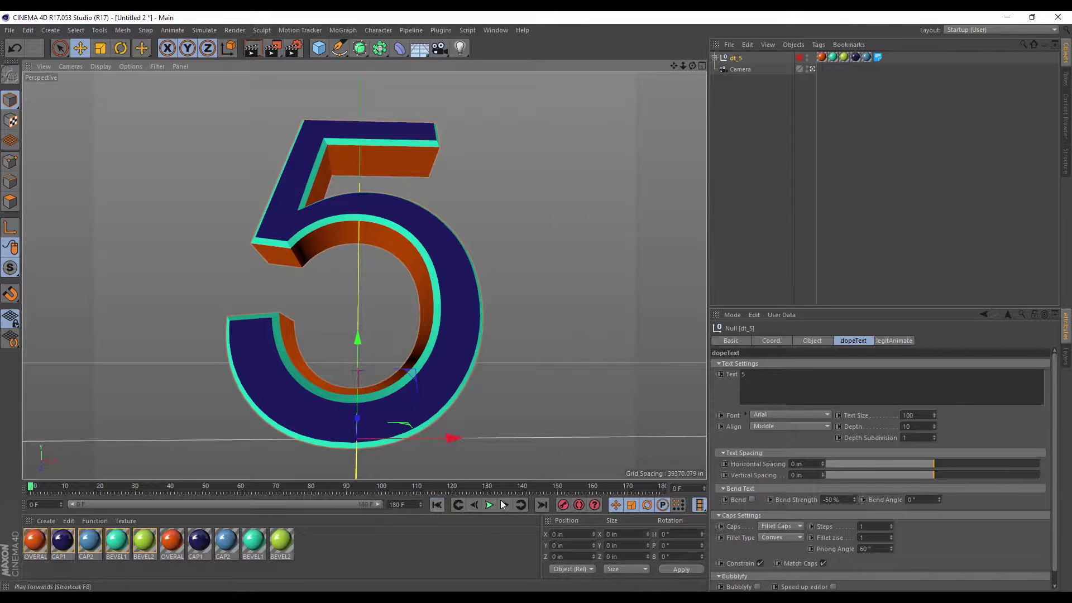
left_click(490, 505)
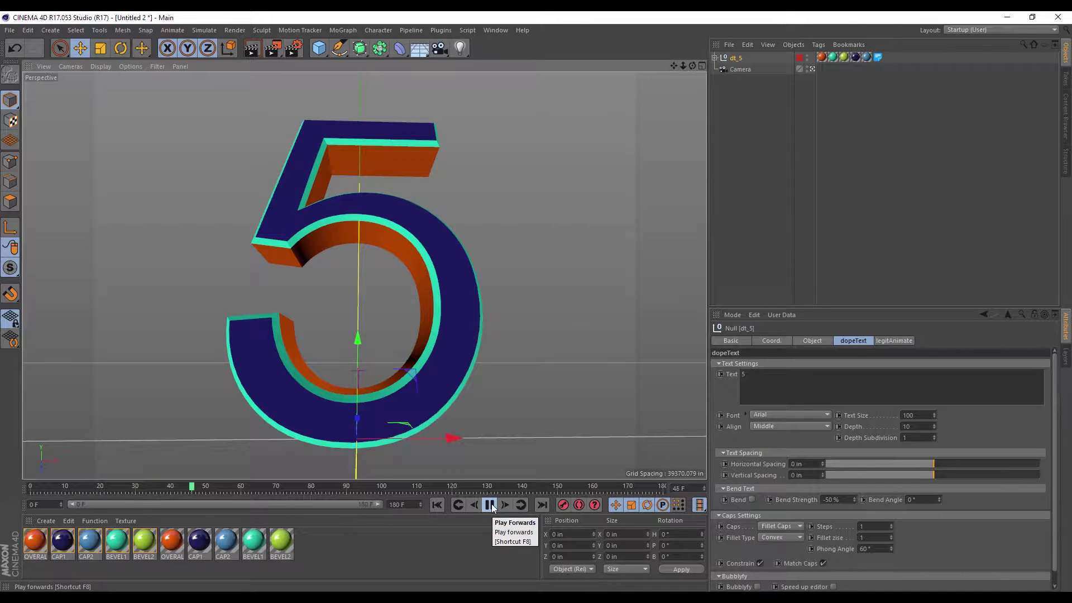
left_click(438, 504)
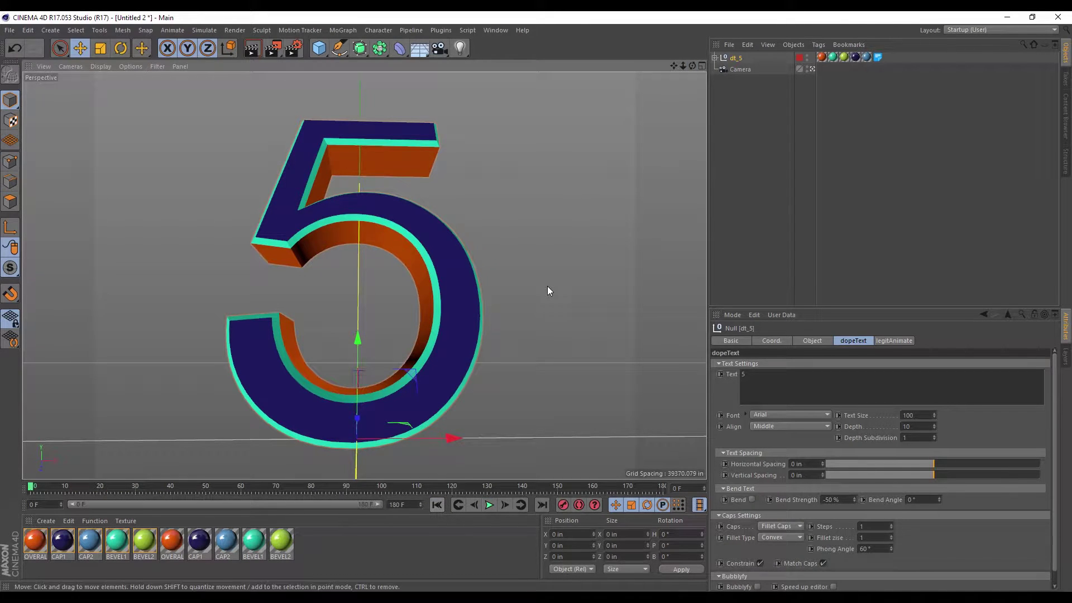
- In the legitAnimate settings of the 5, set Falloff Path Length to 1 and Linear Falloff Width to 80
left_click(892, 341)
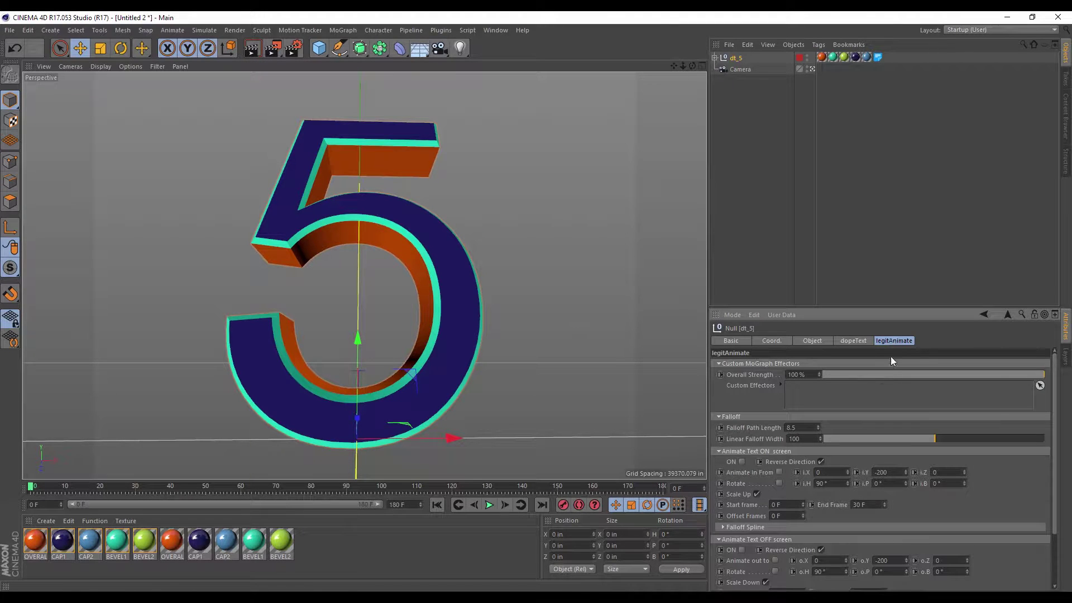
scroll(760, 402, "down", 3)
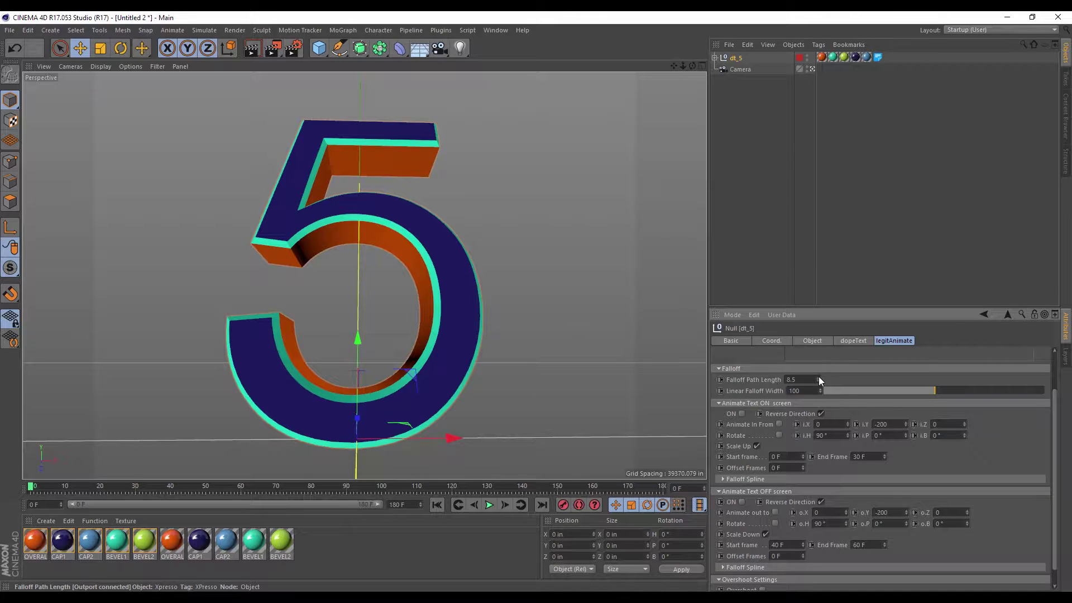
left_click_drag(818, 379, 819, 404)
left_click_drag(819, 404, 818, 398)
left_click_drag(936, 390, 911, 394)
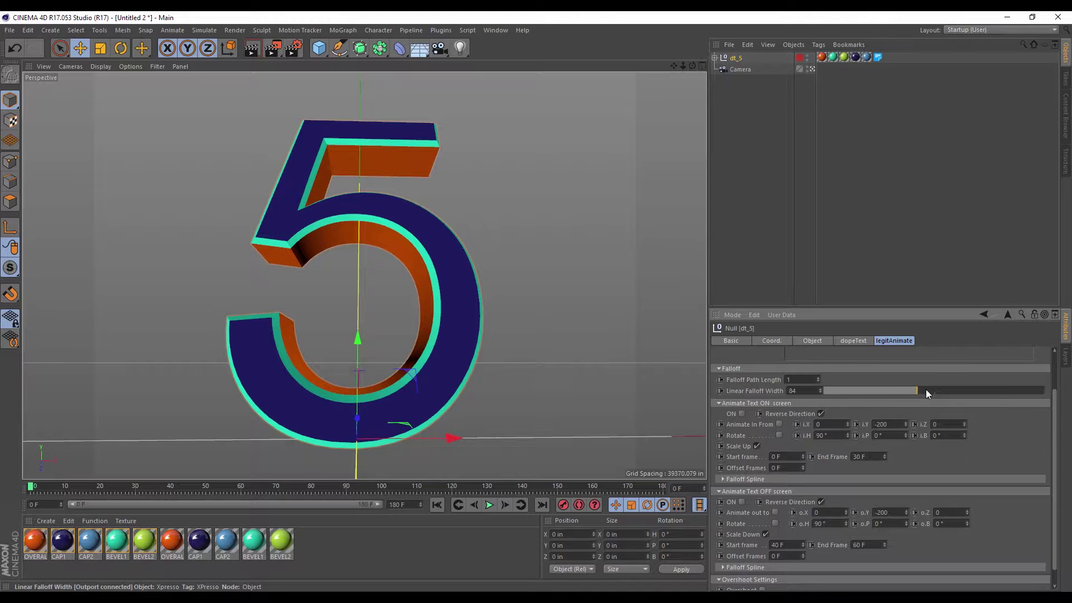
left_click_drag(914, 393, 915, 393)
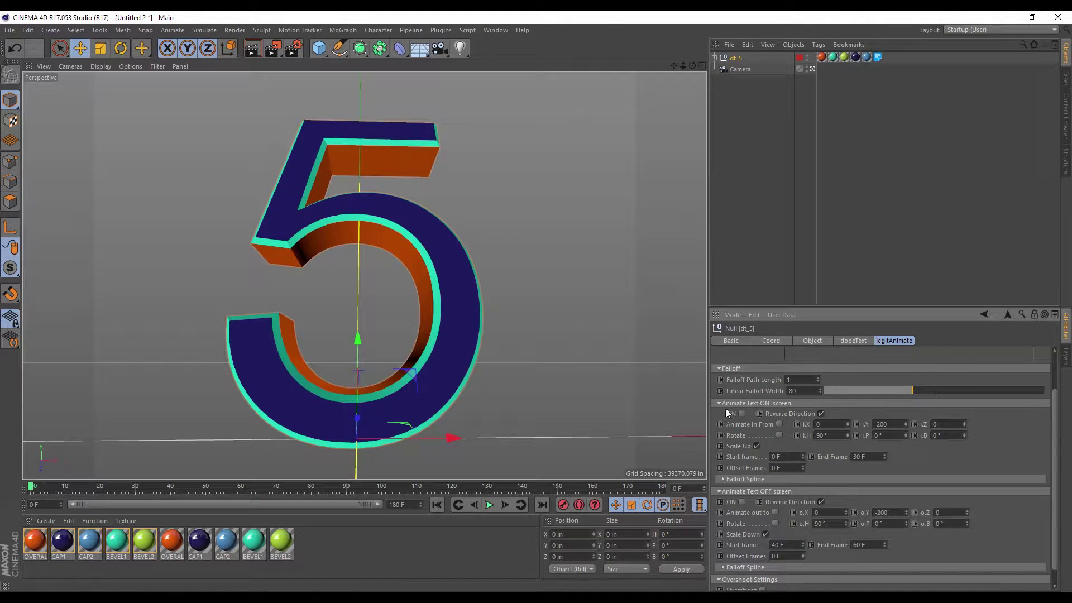
- Turn on Animate Text ON screen for the 5 and scrub the timeline to frame 16 in a wider view
left_click(742, 413)
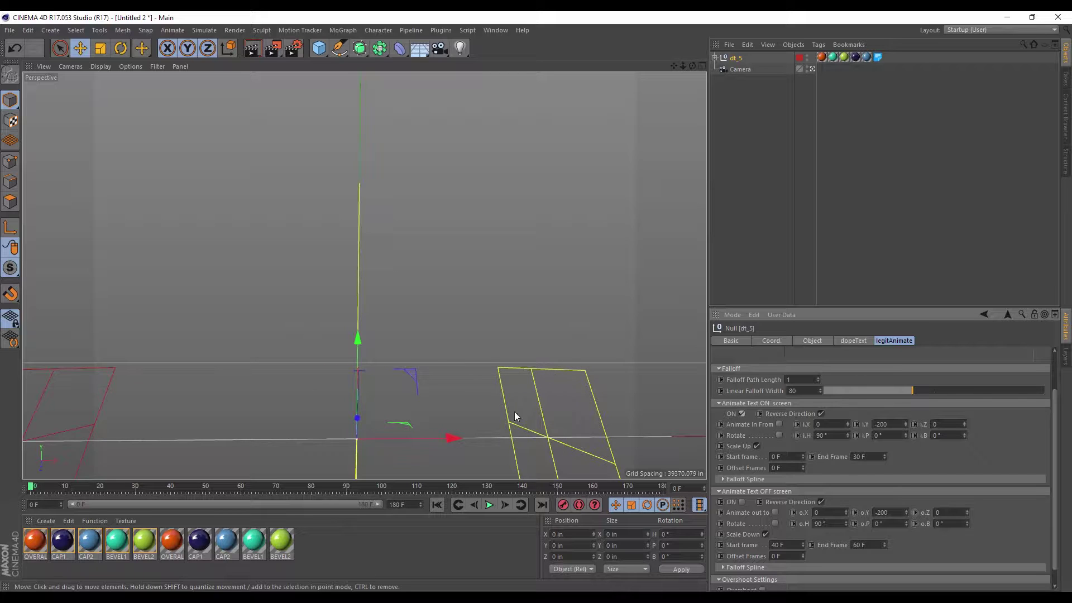
left_click_drag(683, 66, 553, 440)
left_click_drag(33, 488, 86, 486)
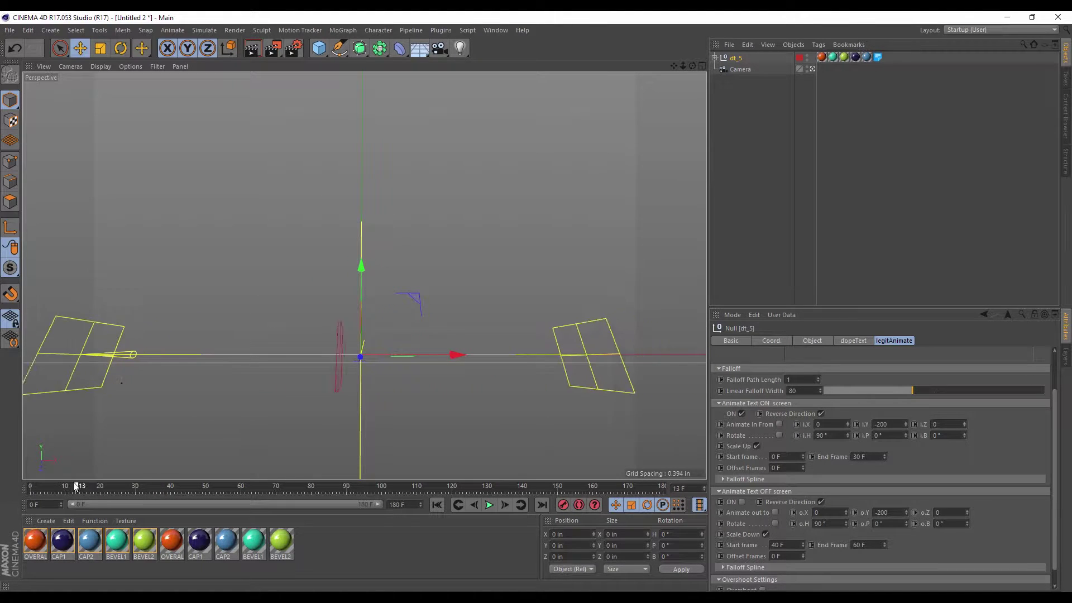
- Set Linear Falloff Width to 15 and Falloff Path Length to 1.5, checking the falloff timing along the timeline
left_click_drag(910, 389, 850, 386)
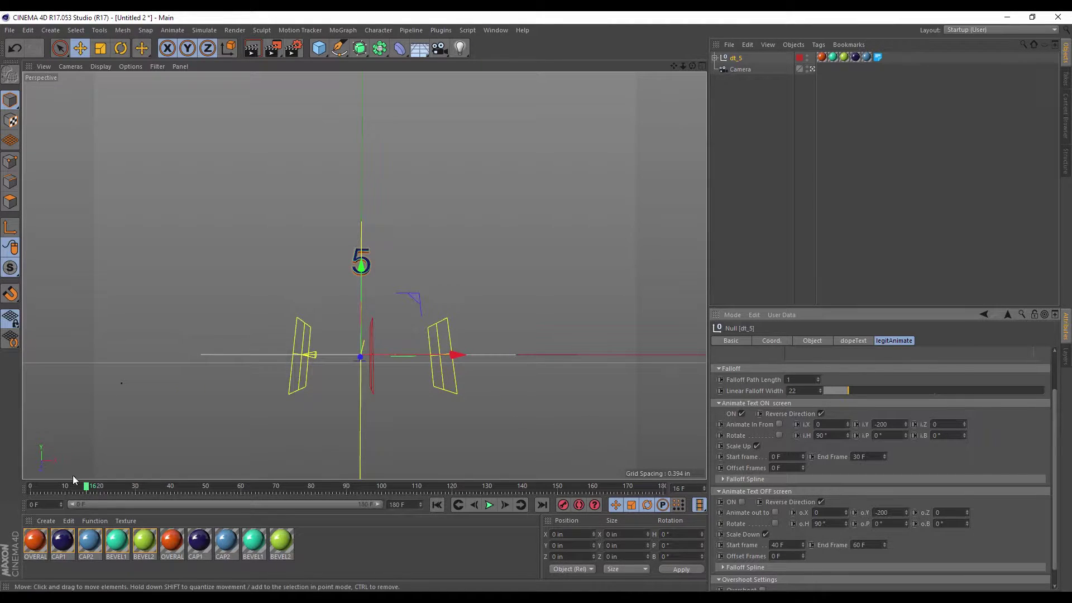
left_click_drag(86, 486, 171, 490)
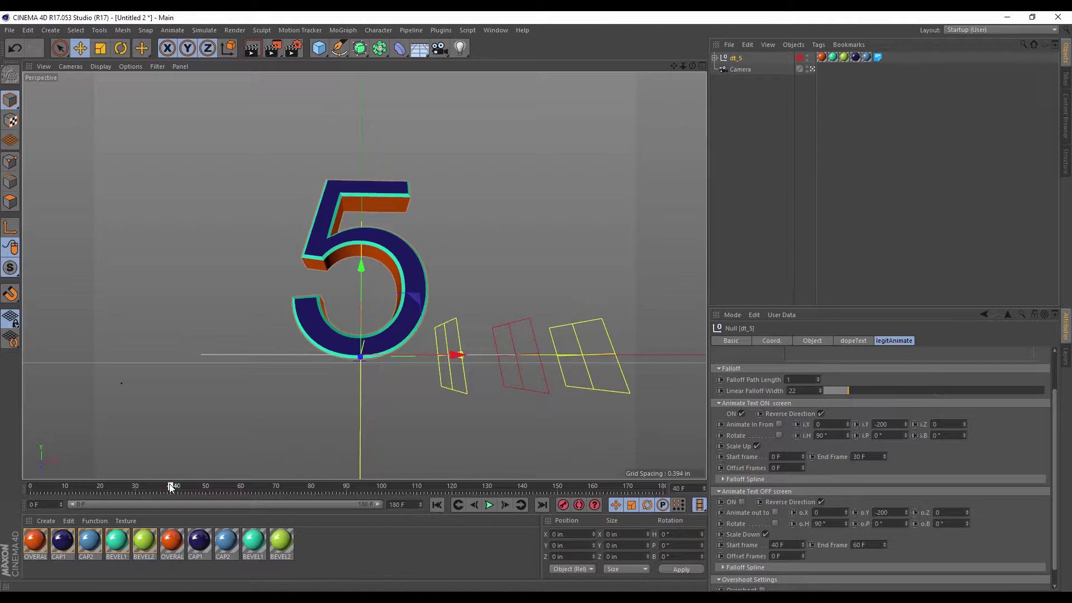
left_click_drag(842, 388, 819, 374)
left_click(819, 382)
left_click(819, 378)
left_click(819, 378)
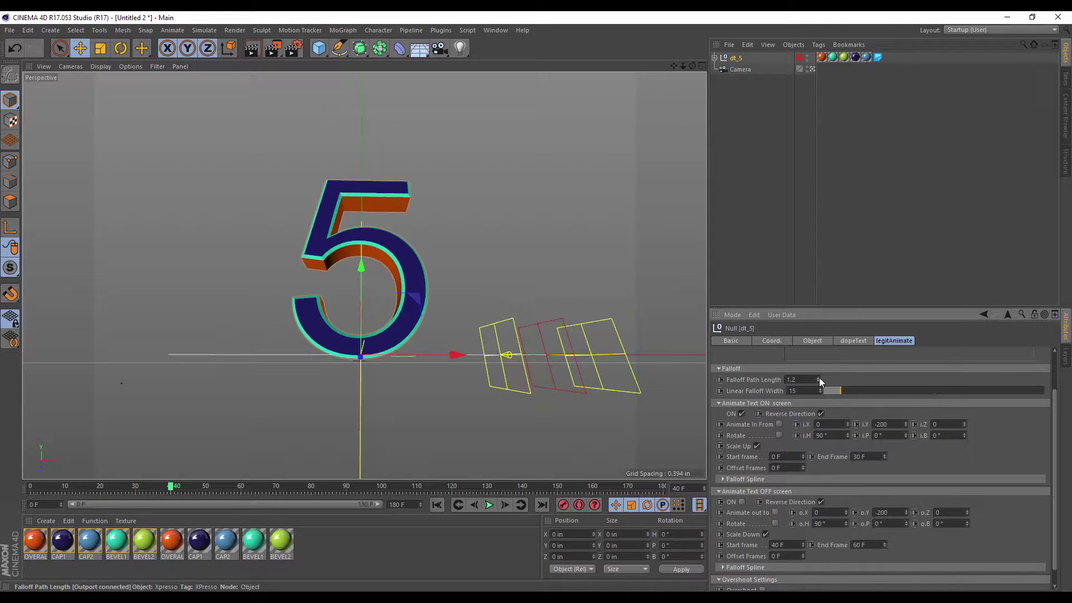
left_click(820, 378)
left_click(820, 378)
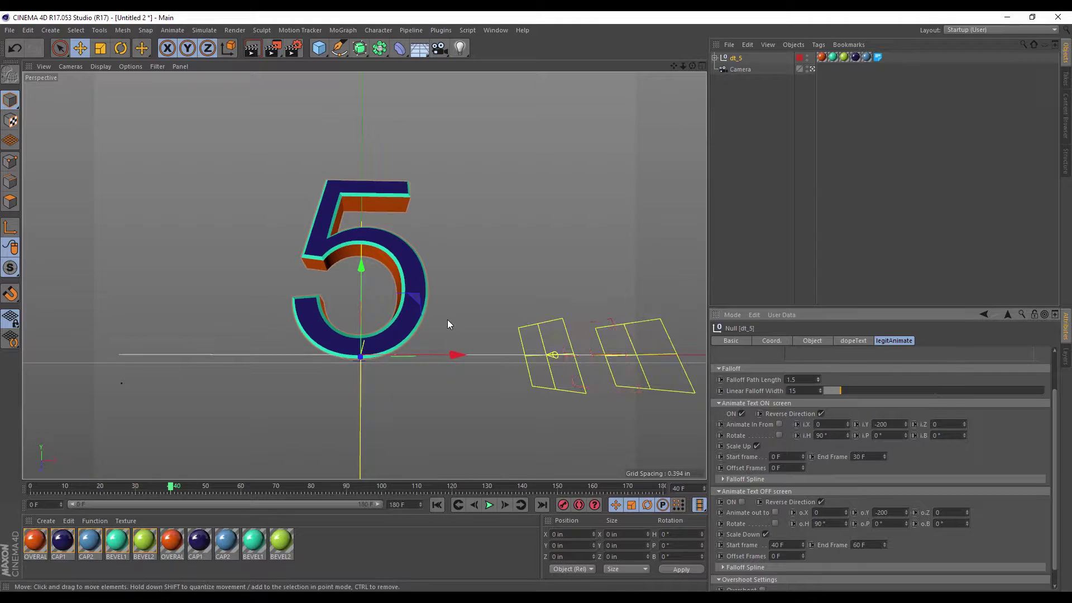
left_click_drag(170, 489, 107, 473)
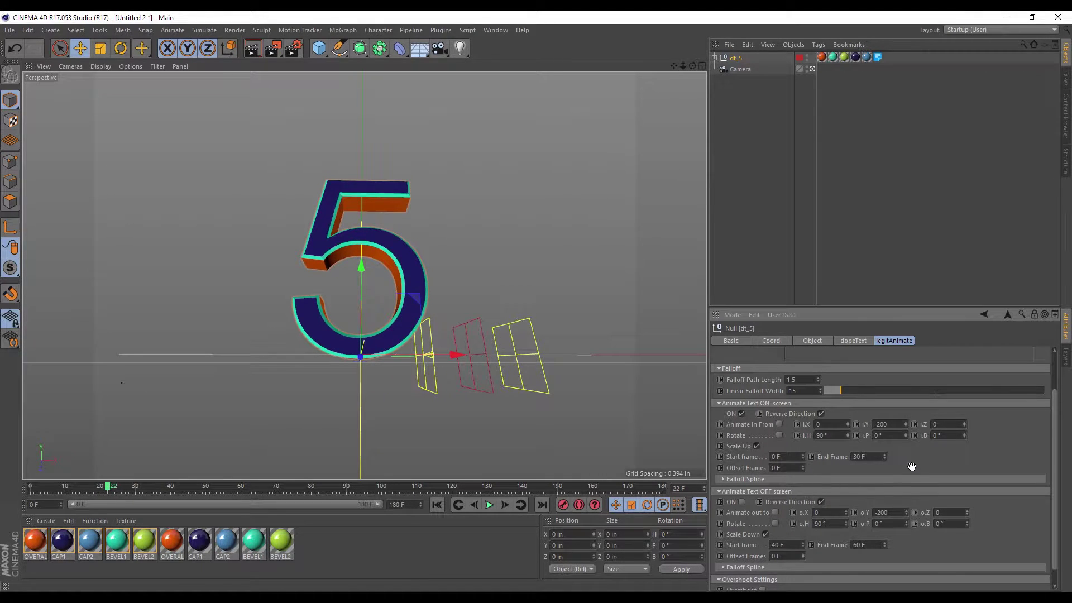
- For the on-screen animation, disable Scale Up and enable Animate In From with X 200 and Y 0
scroll(910, 454, "up", 1)
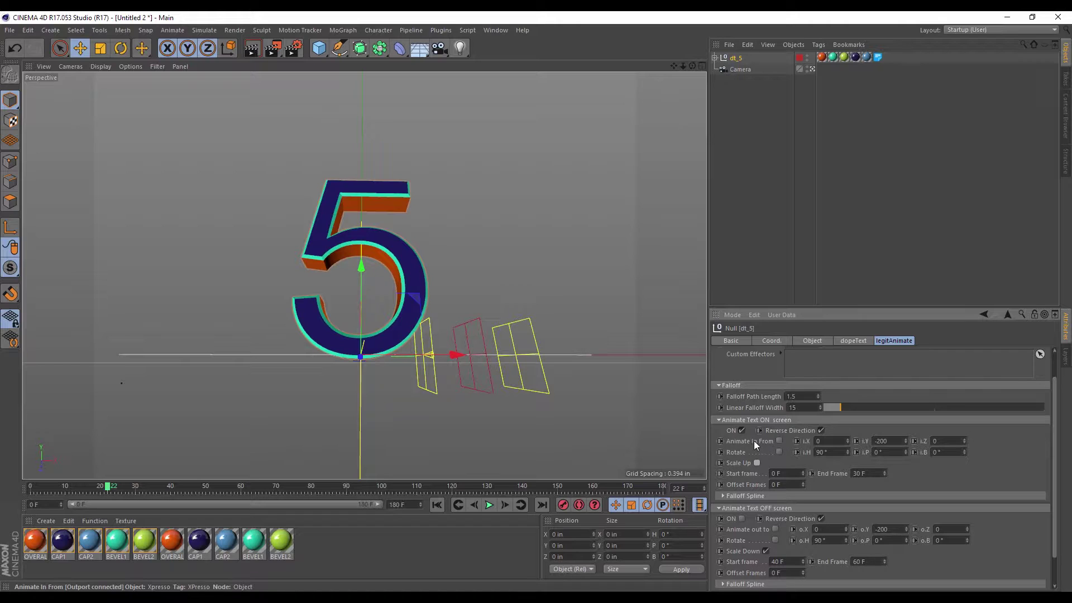
left_click(779, 440)
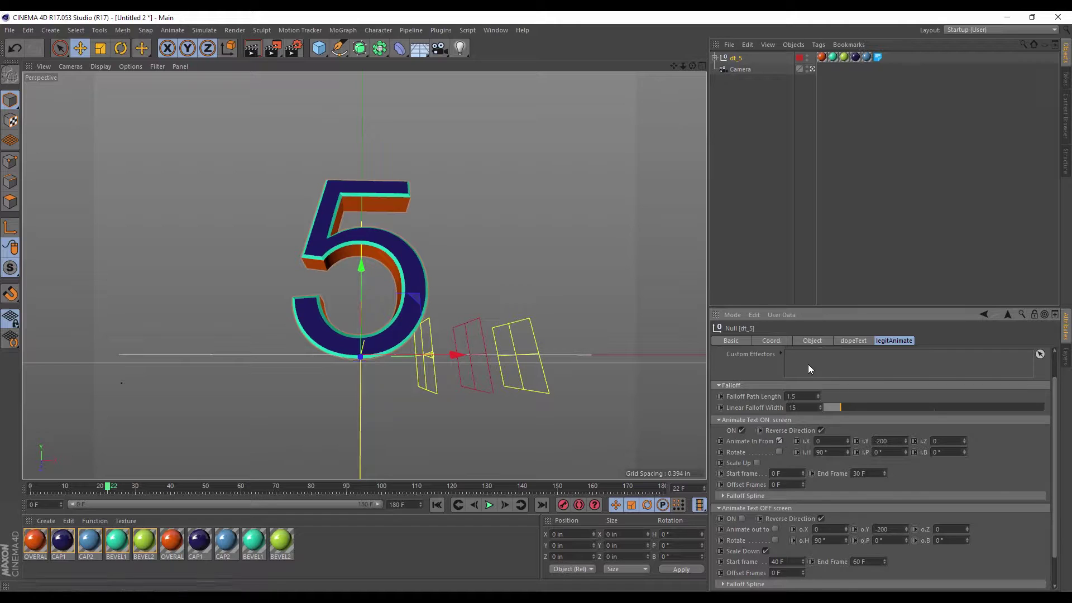
left_click(892, 440)
type("0")
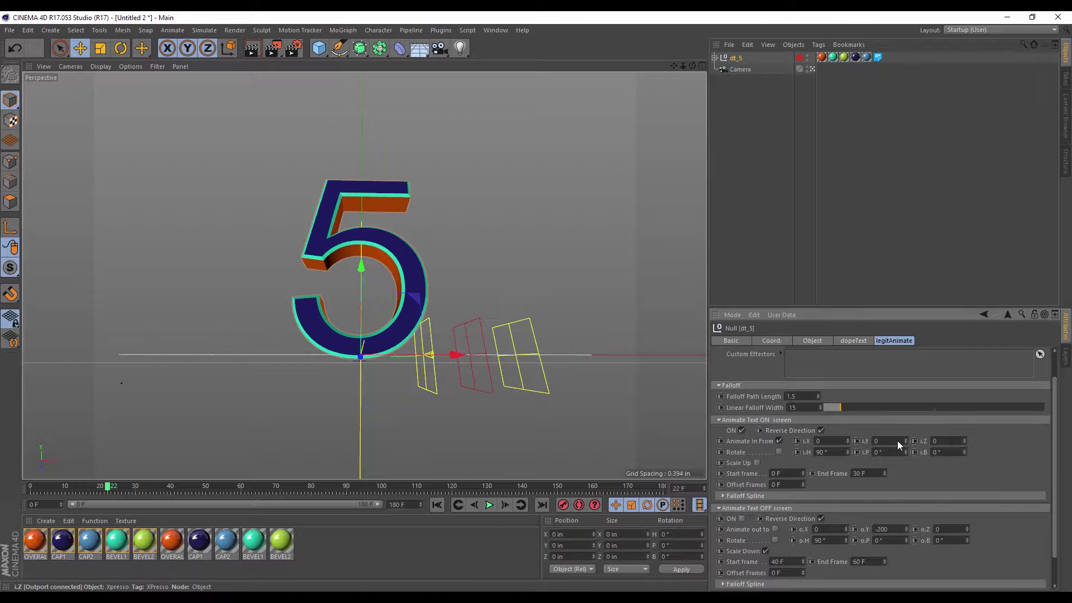
left_click(827, 441)
type("200")
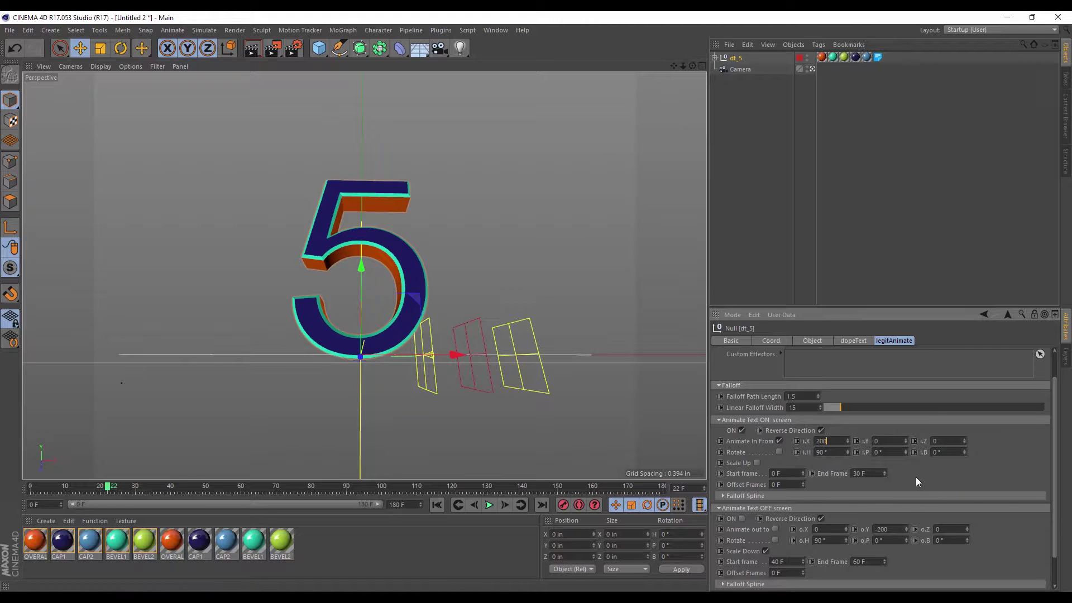
key("Return")
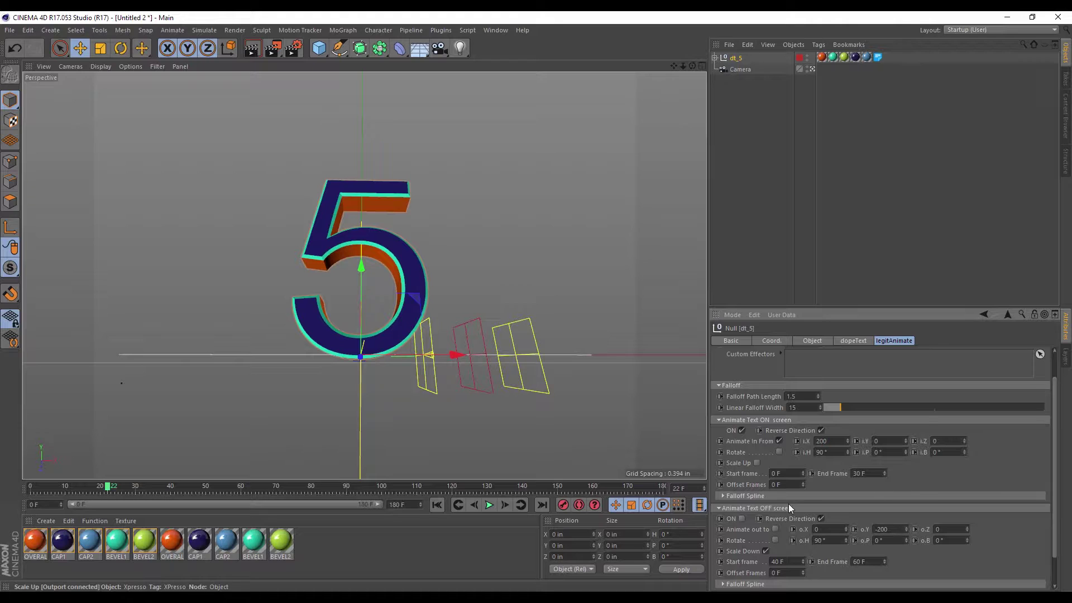
- Play the 5's entrance from the first frame, stop, and scrub the timeline to frame 29 to check its timing
left_click(438, 504)
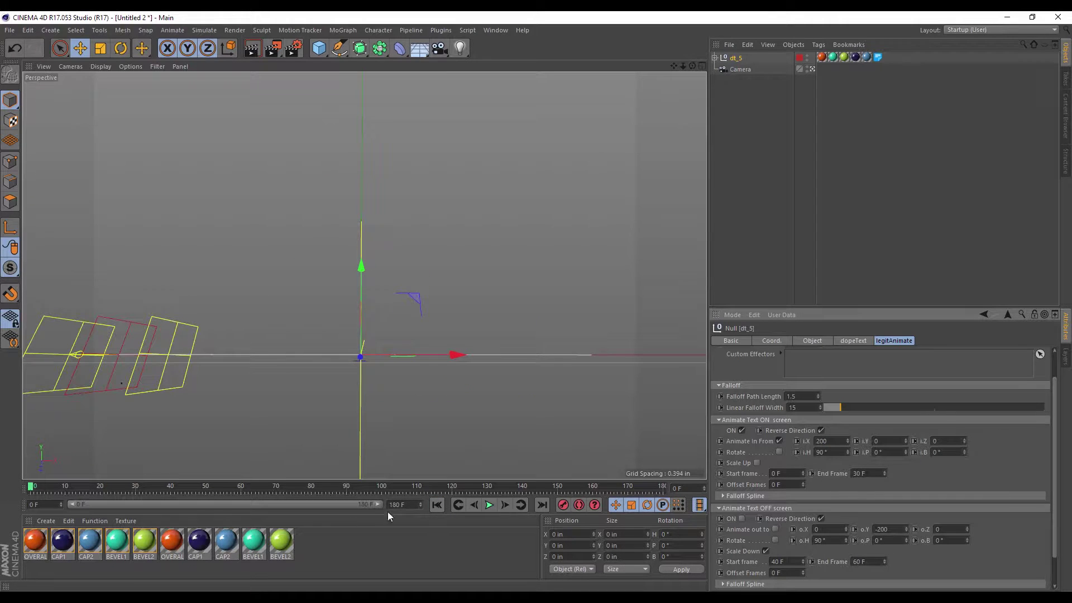
left_click(489, 506)
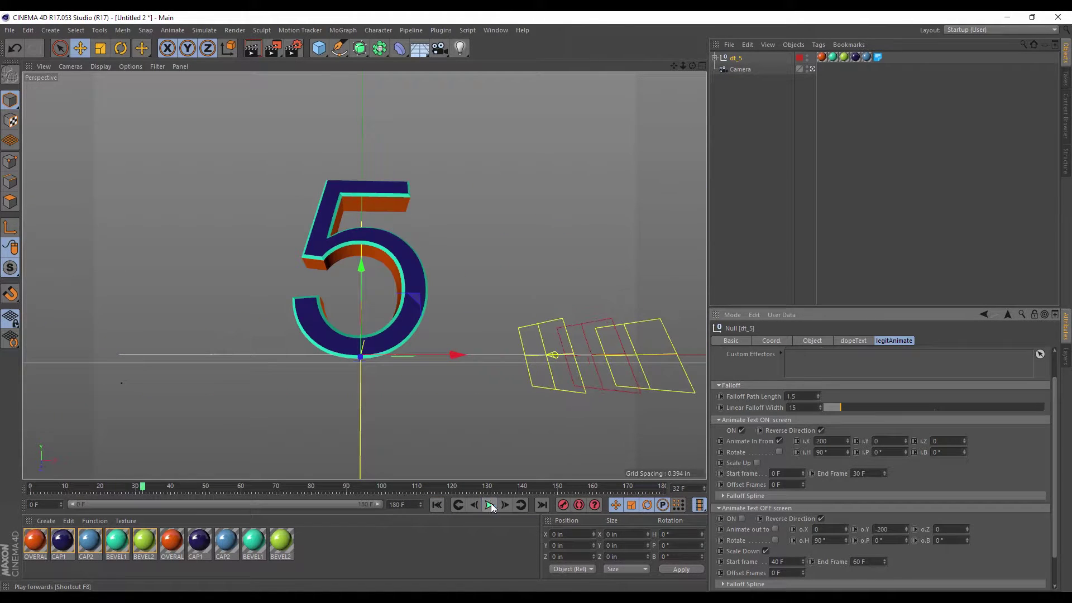
left_click(490, 506)
mouse_move(119, 484)
left_mouse_down()
mouse_move(78, 480)
mouse_move(123, 476)
left_mouse_up()
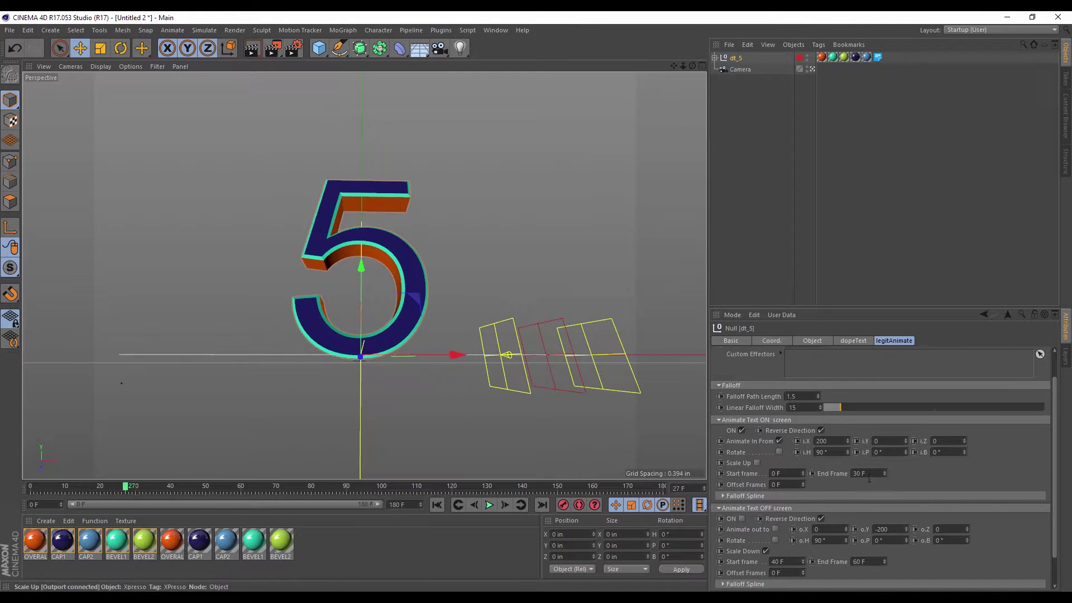
scroll(942, 446, "down", 2)
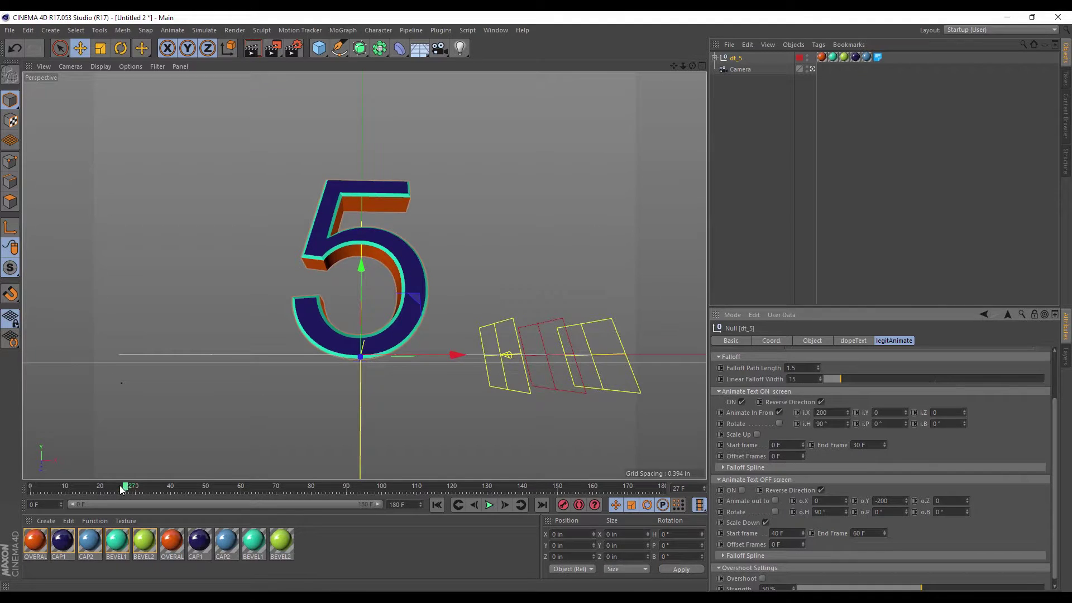
mouse_move(124, 486)
left_mouse_down()
mouse_move(36, 485)
mouse_move(132, 476)
left_mouse_up()
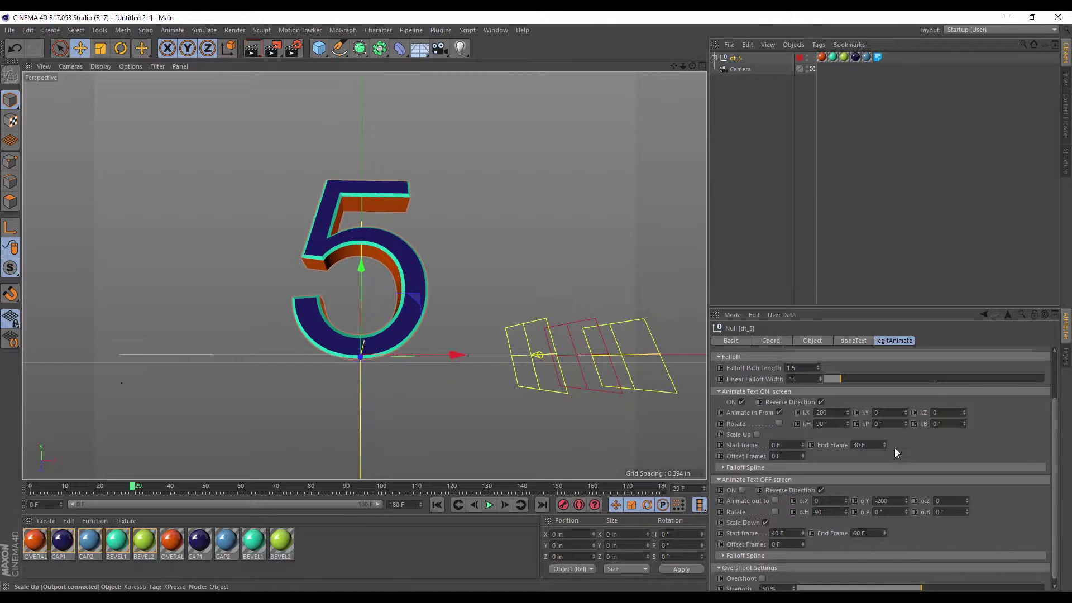
- Turn on Animate Text OFF screen for the 5, disable Scale Down, and enable Animate out to with X -200 and Y 0
scroll(893, 441, "down", 1)
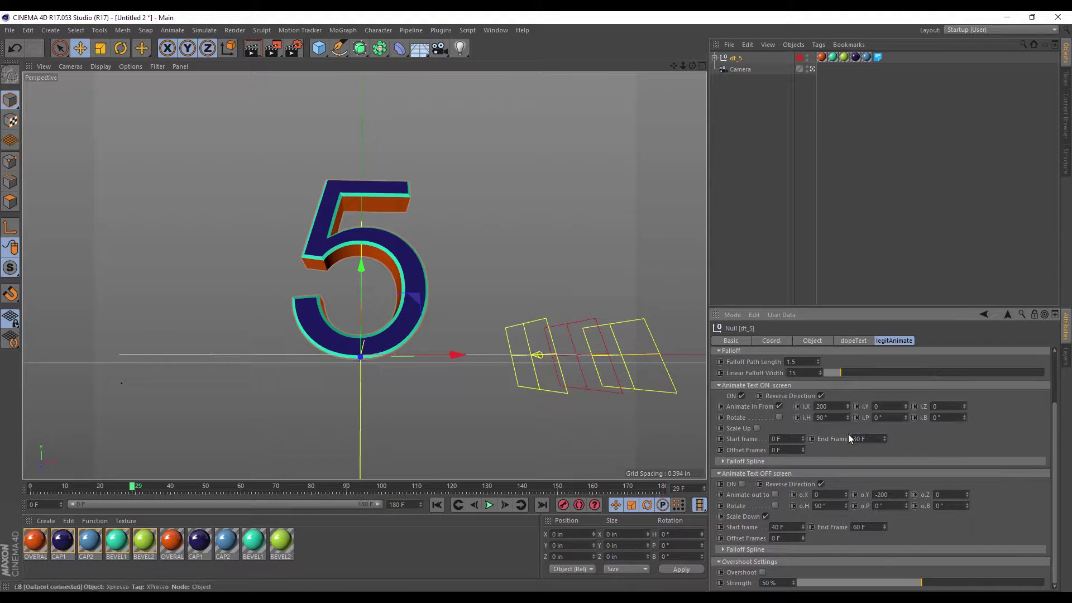
left_click(742, 484)
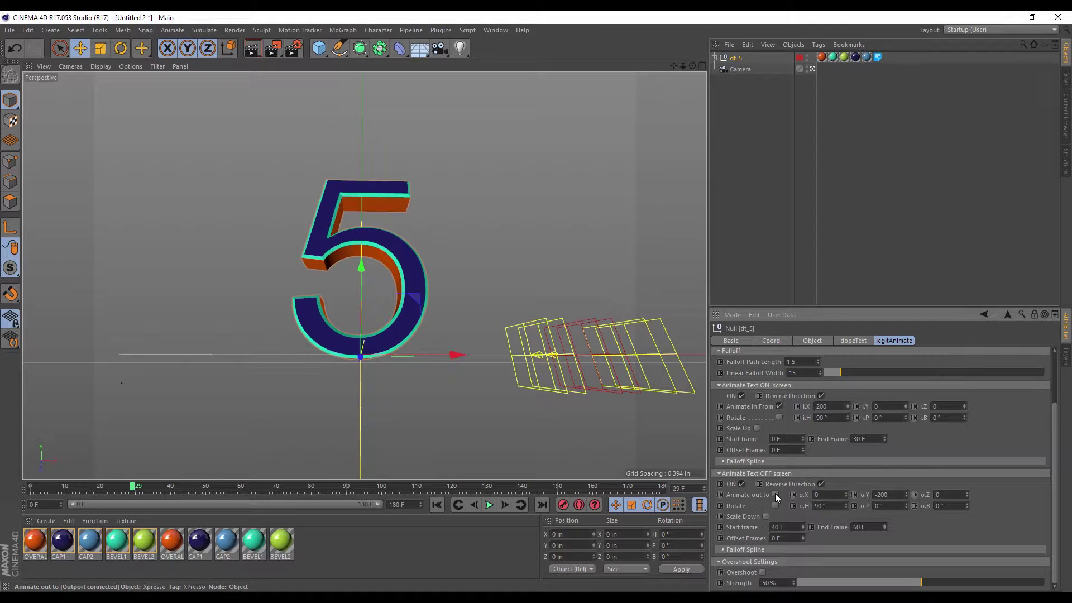
left_click(883, 495)
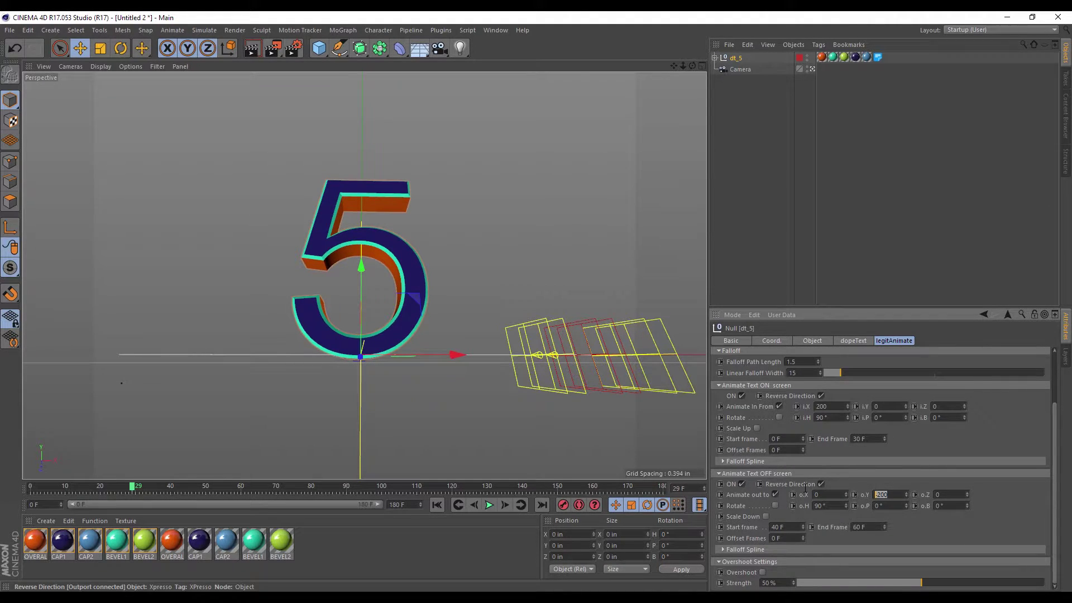
type("0")
key("Return")
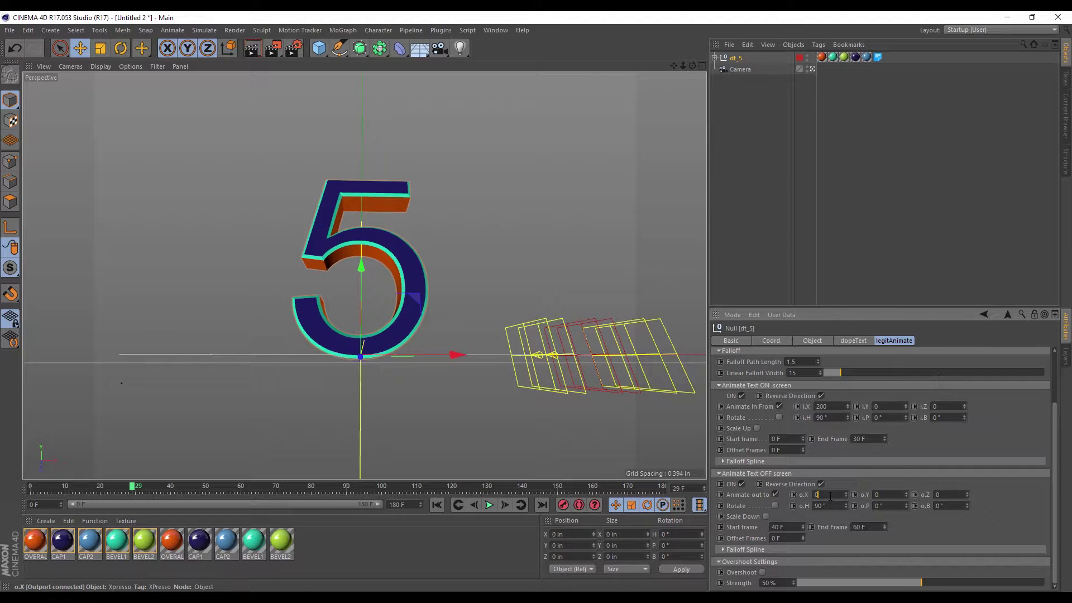
type("-200")
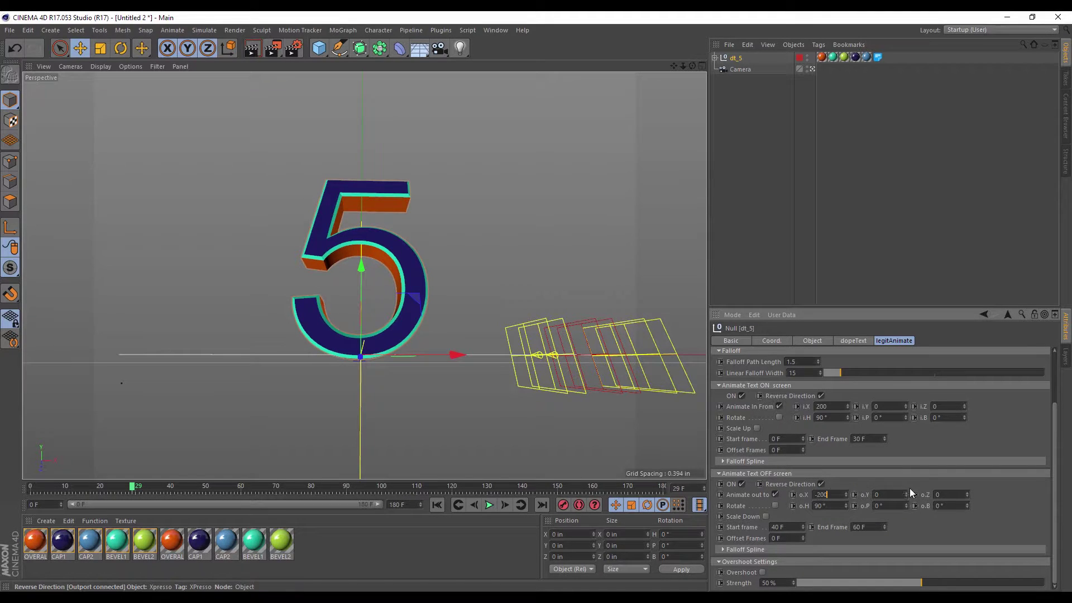
key("Return")
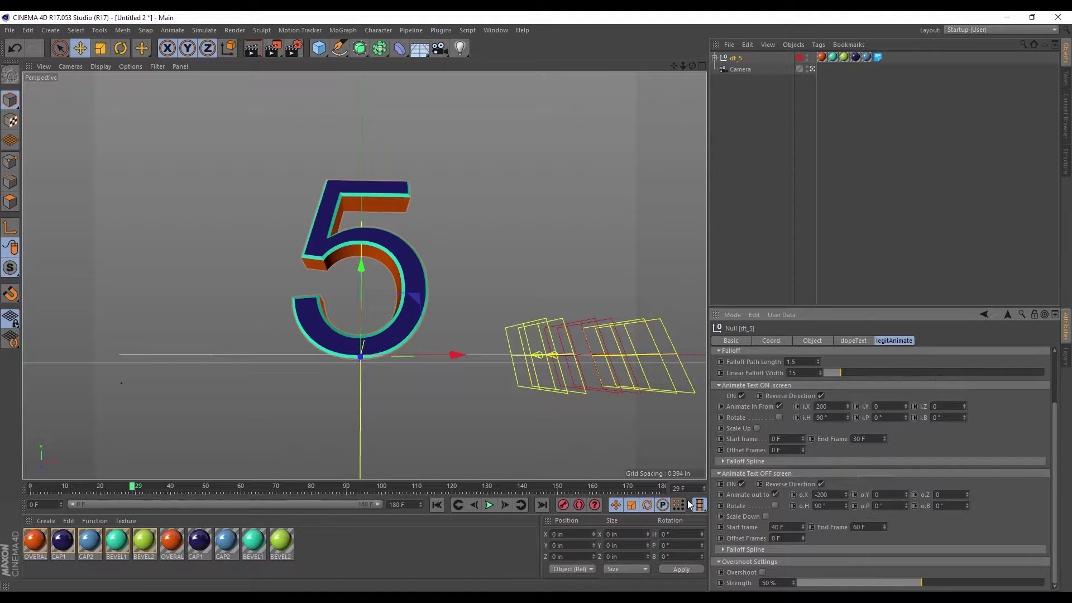
- Play the 5's entrance and exit from the first frame, stop, and return to the start of the timeline
left_click(438, 505)
left_click(490, 502)
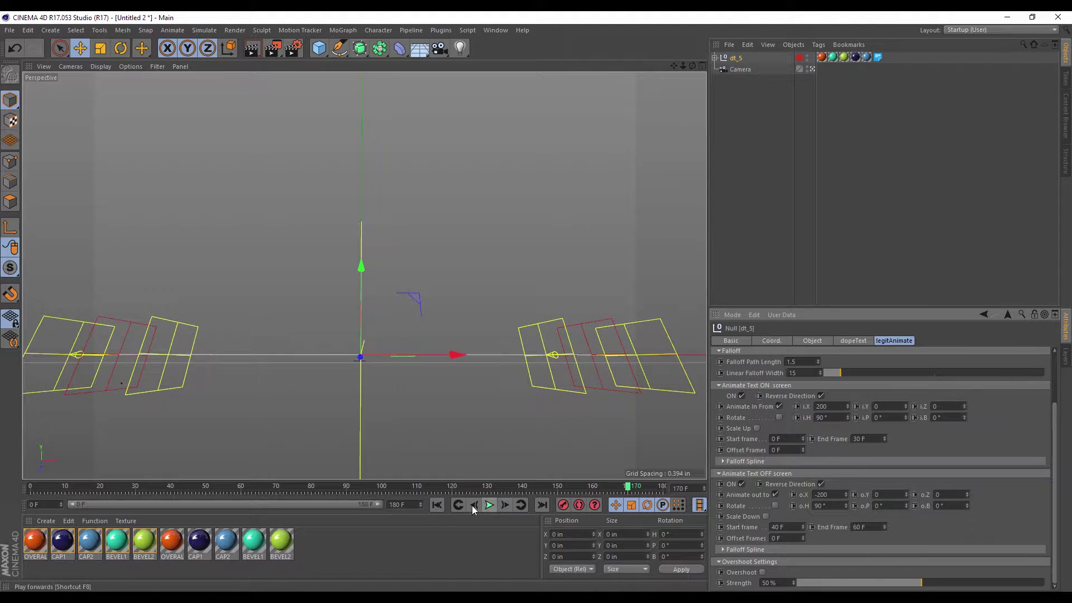
left_click(437, 504)
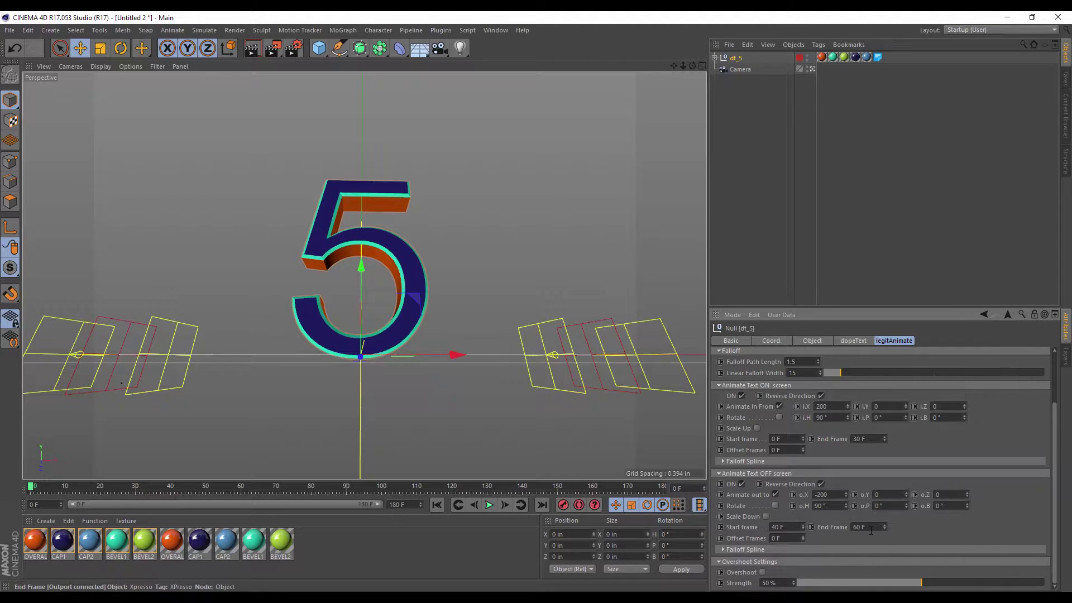
- Set the off-screen animation's Start frame to 30 F and play the timeline to check the exit timing
left_click(779, 527)
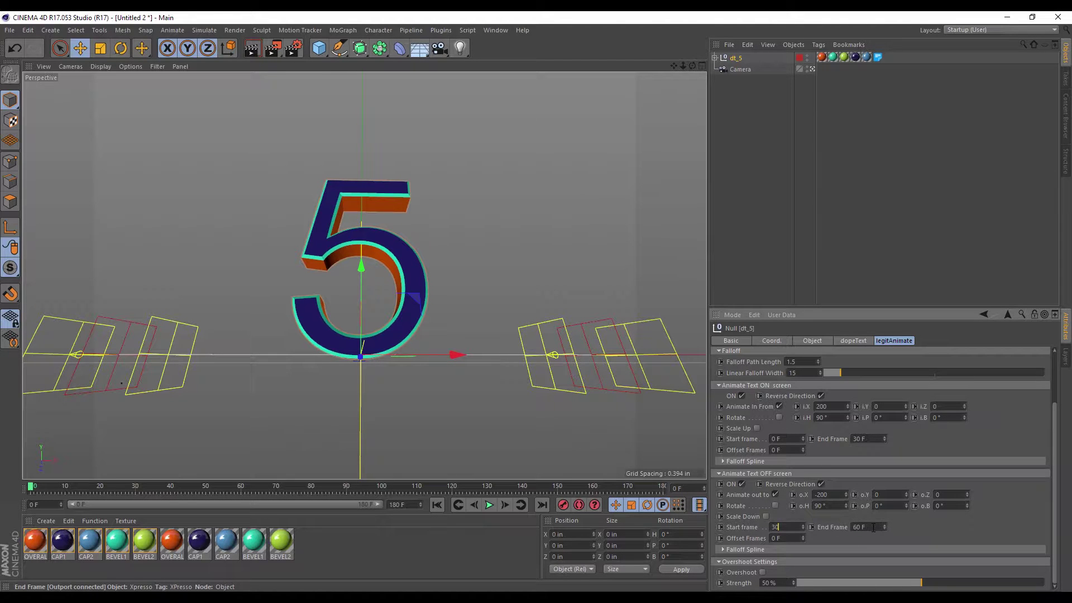
key("Return")
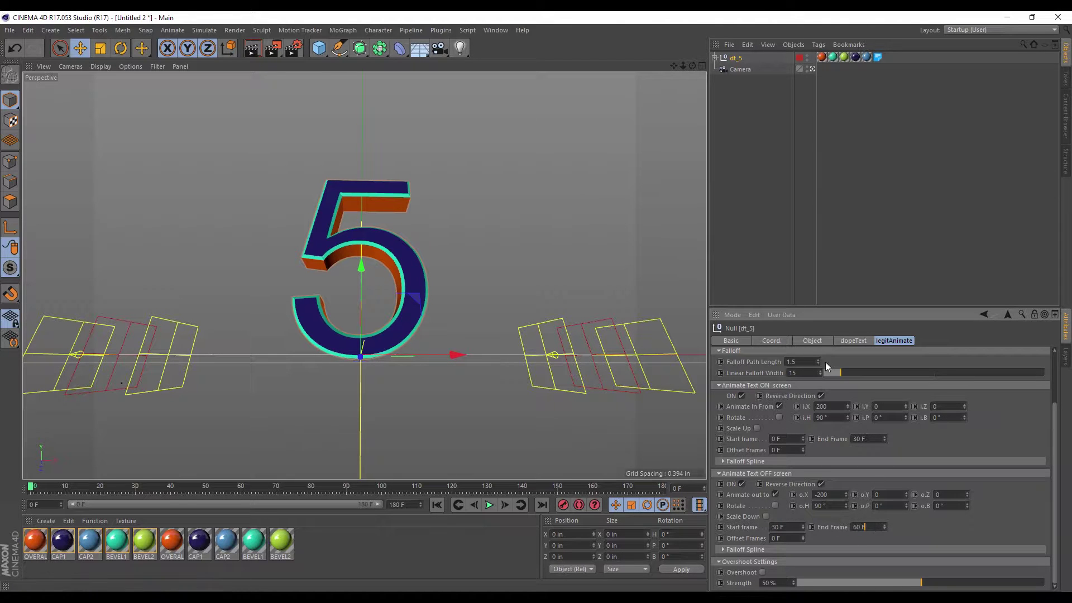
left_click(488, 505)
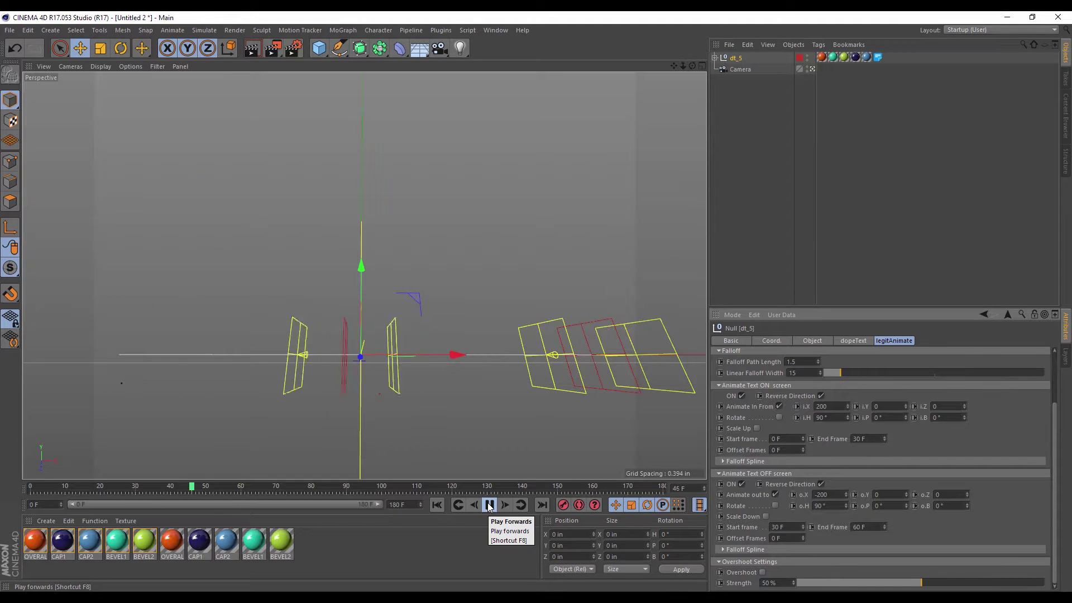
left_click(491, 505)
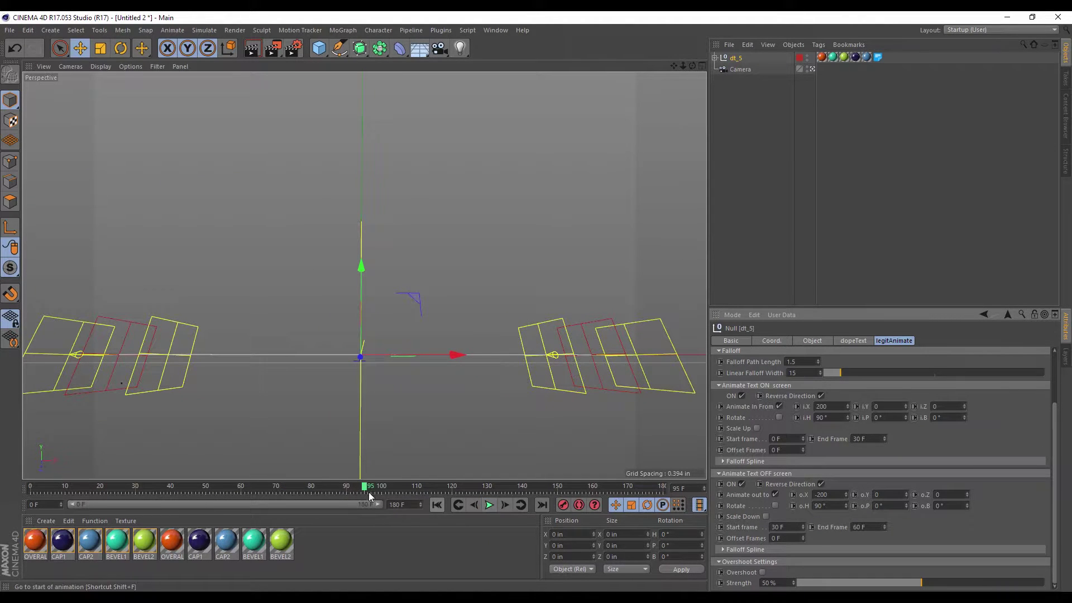
- Return to the first frame and raise Linear Falloff Width to 19 and Falloff Path Length to 1.9
left_click_drag(364, 489, 32, 480)
mouse_move(829, 371)
left_mouse_down()
mouse_move(849, 371)
mouse_move(818, 370)
mouse_move(844, 373)
left_mouse_up()
mouse_move(35, 486)
left_mouse_down()
mouse_move(167, 486)
mouse_move(22, 485)
left_mouse_up()
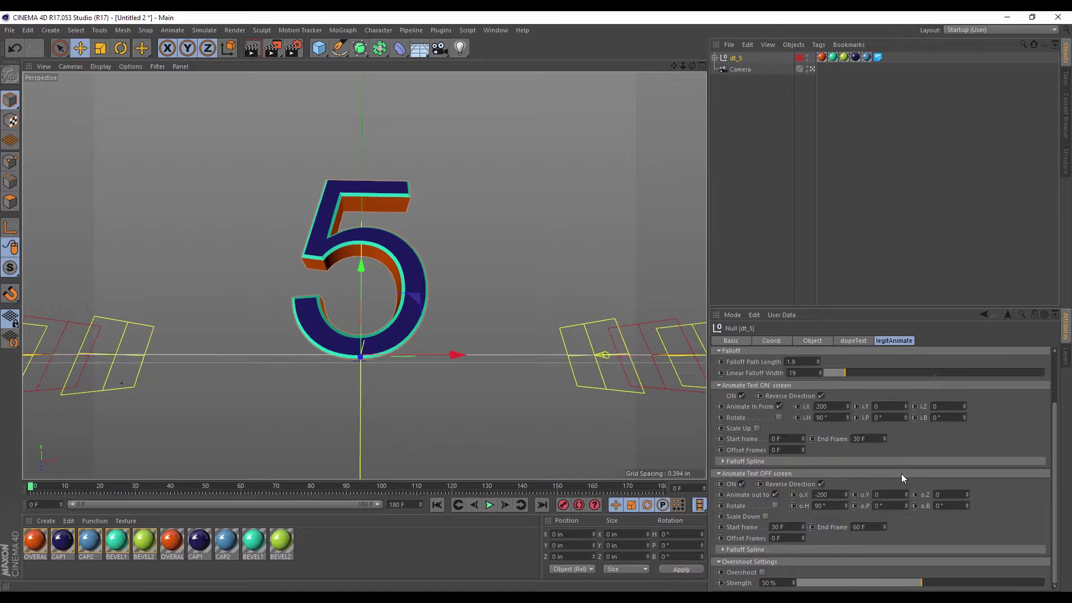
- Turn off Reverse Direction for the off-screen animation, comparing playback with the option on and off, and return to the first frame
left_click(821, 484)
left_click(494, 505)
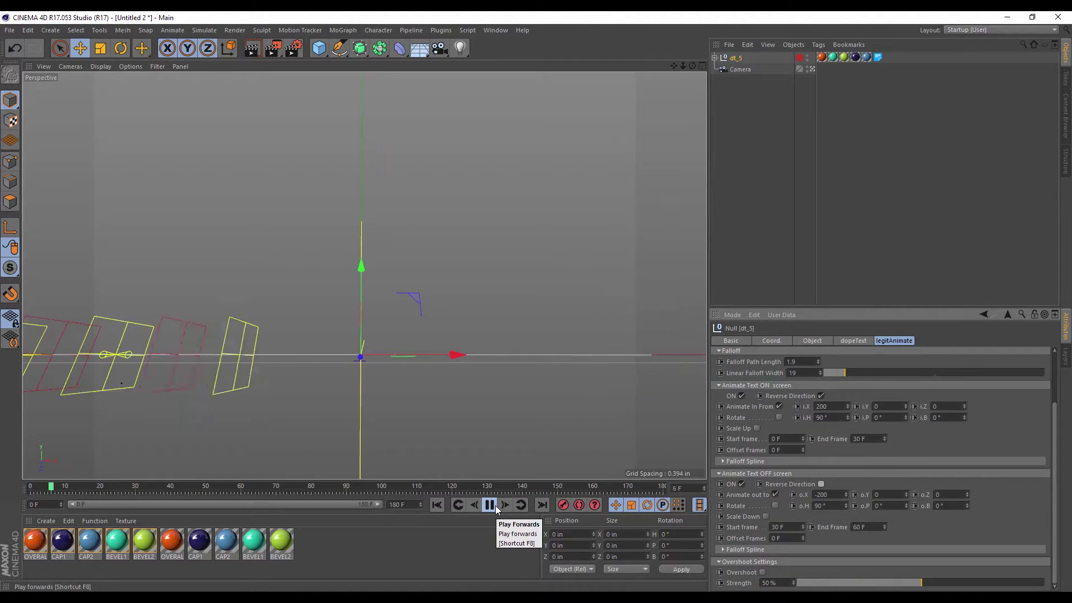
left_click(821, 485)
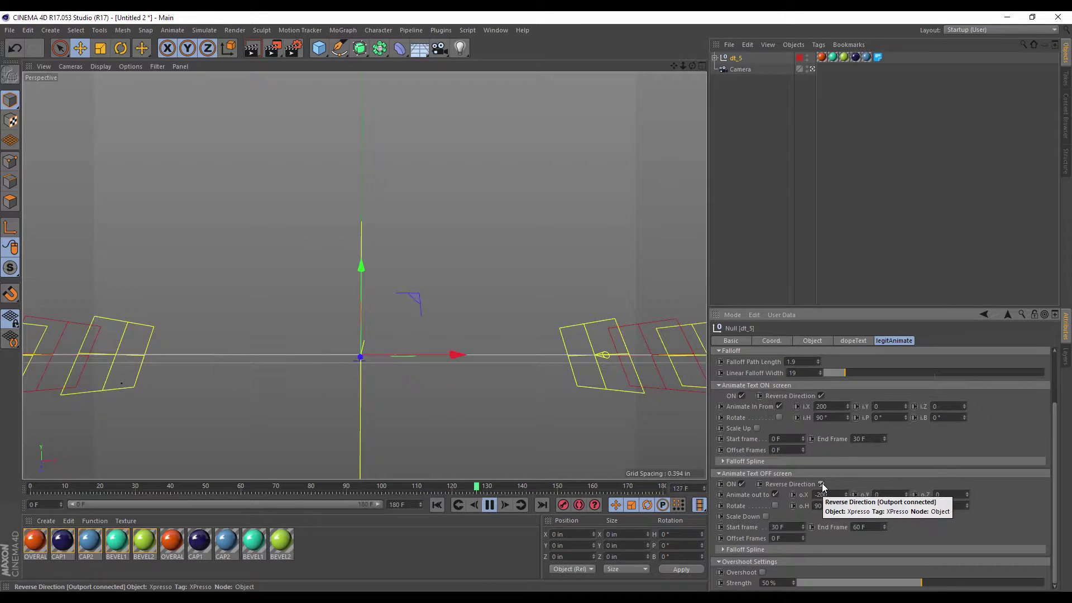
left_click(822, 484)
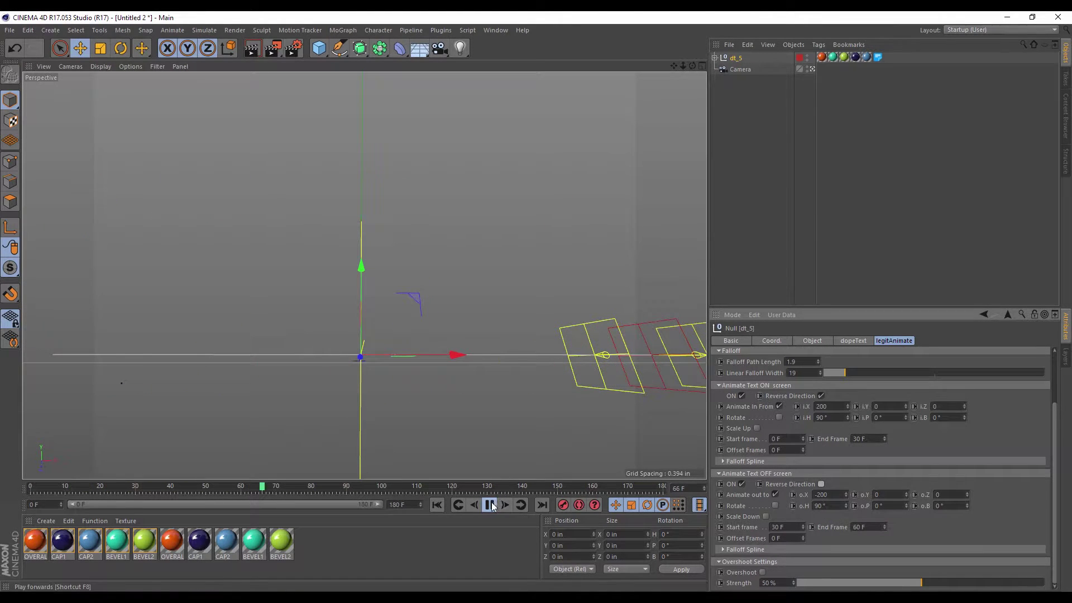
left_click(490, 505)
left_click(438, 505)
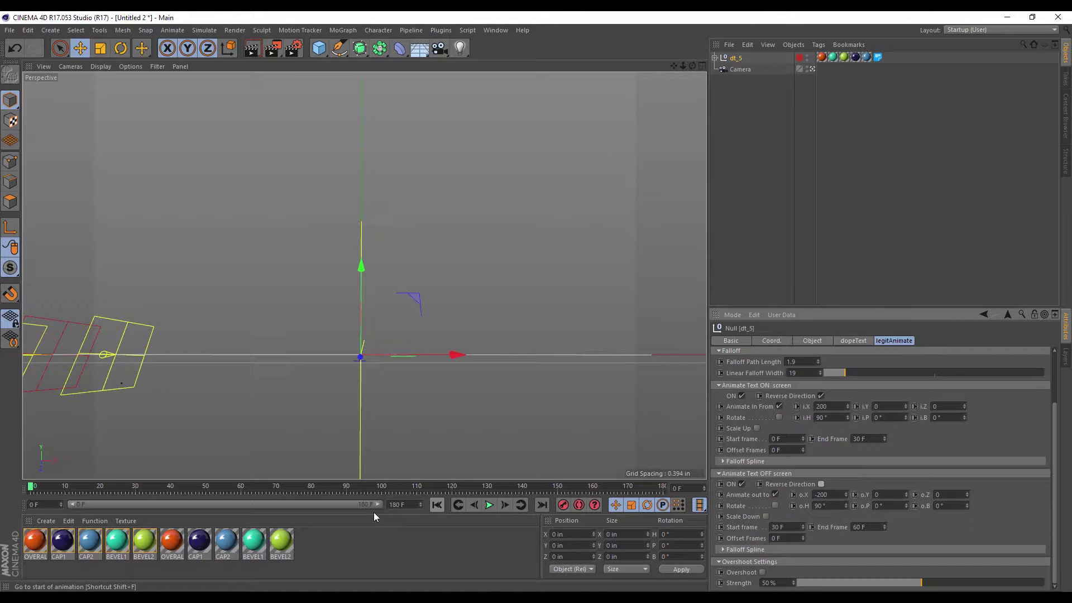
- Re-enable Reverse Direction for the off-screen animation and scrub the opening frames to compare the falloff positions
left_click_drag(35, 487, 15, 474)
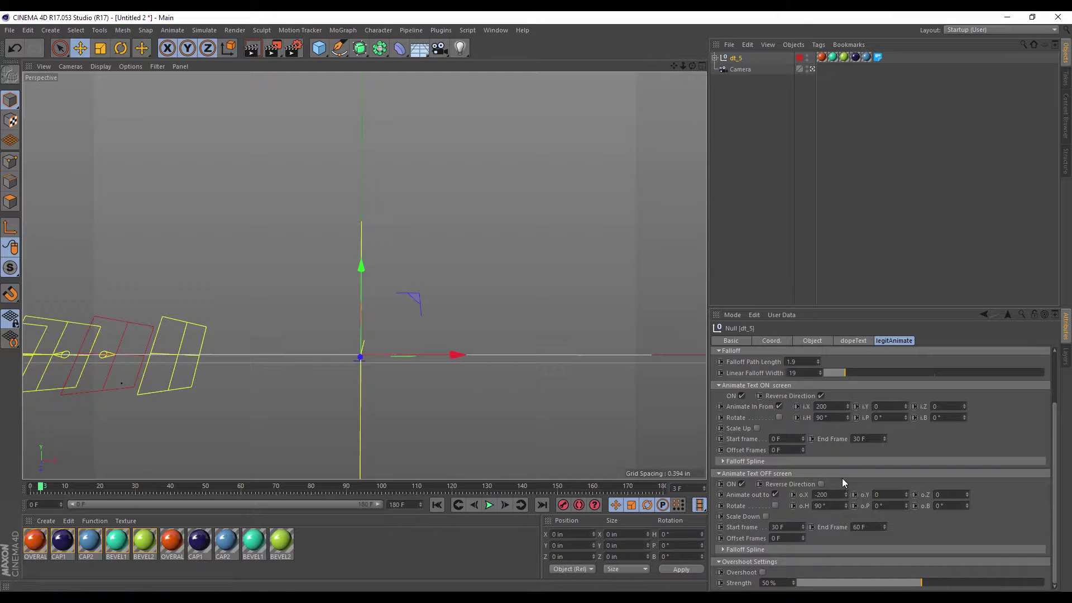
left_click(857, 476)
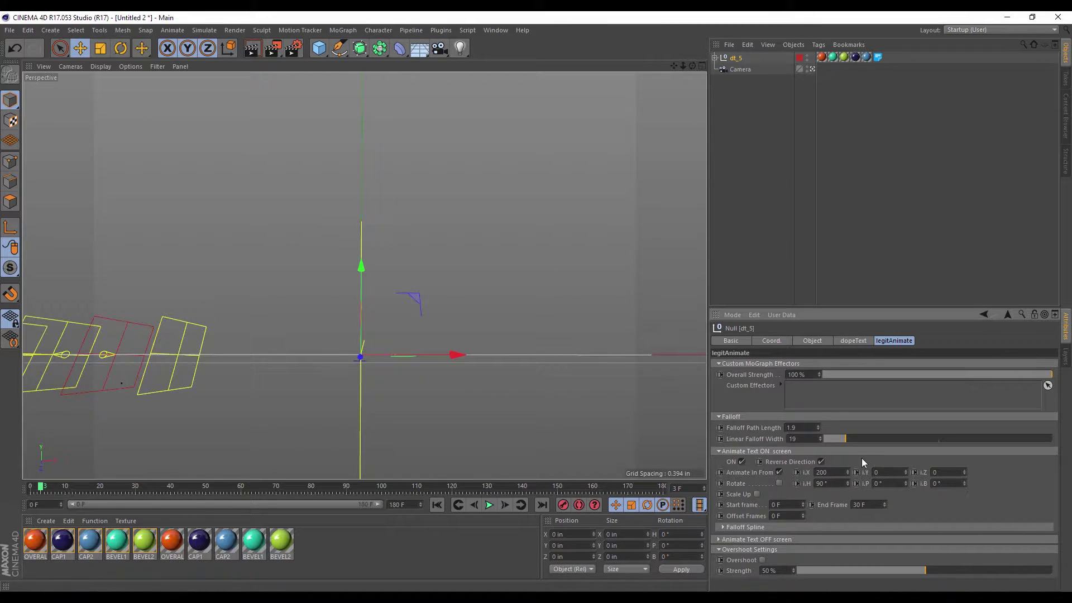
left_click(764, 539)
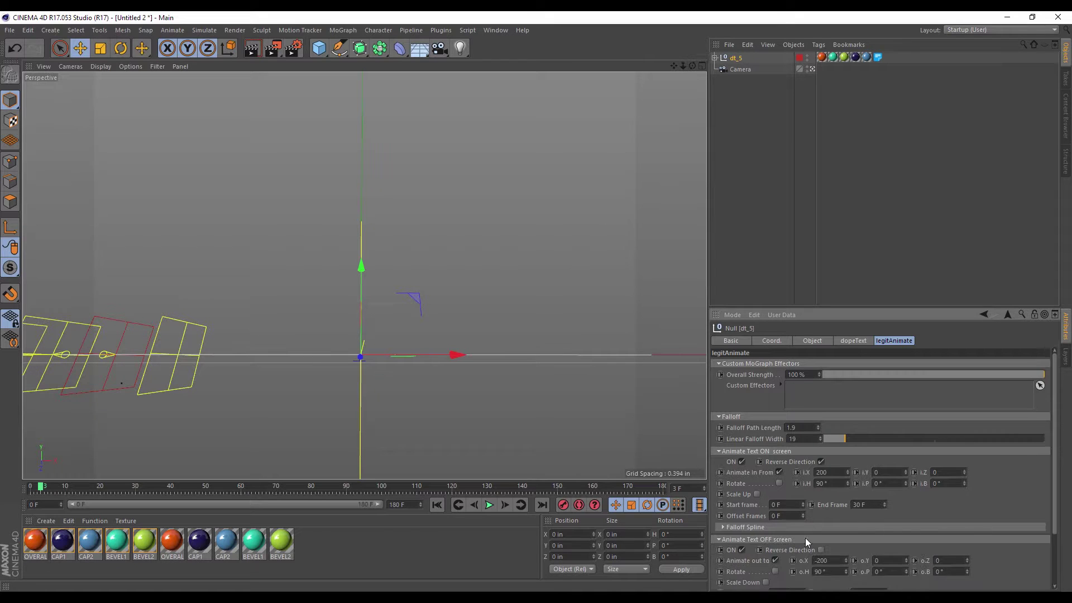
scroll(893, 480, "down", 1)
scroll(930, 449, "down", 2)
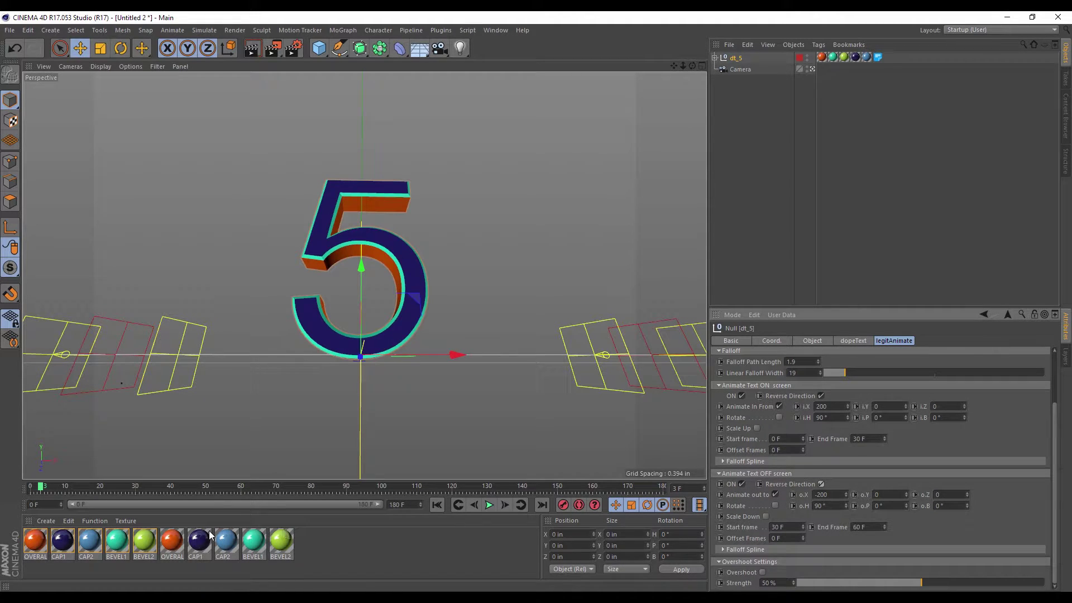
left_click_drag(44, 487, 22, 485)
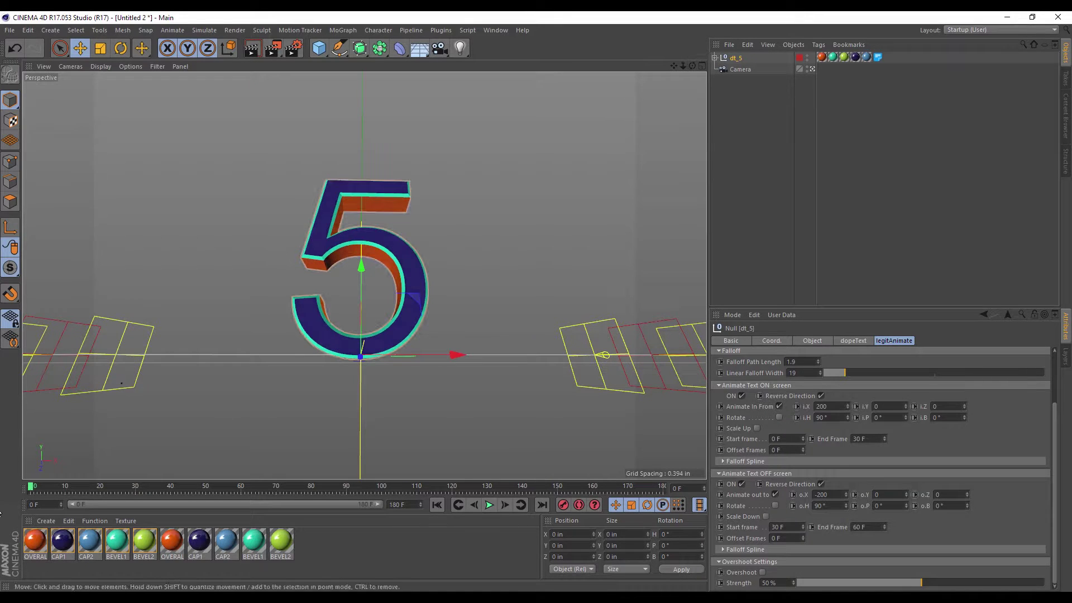
left_click_drag(30, 486, 7, 485)
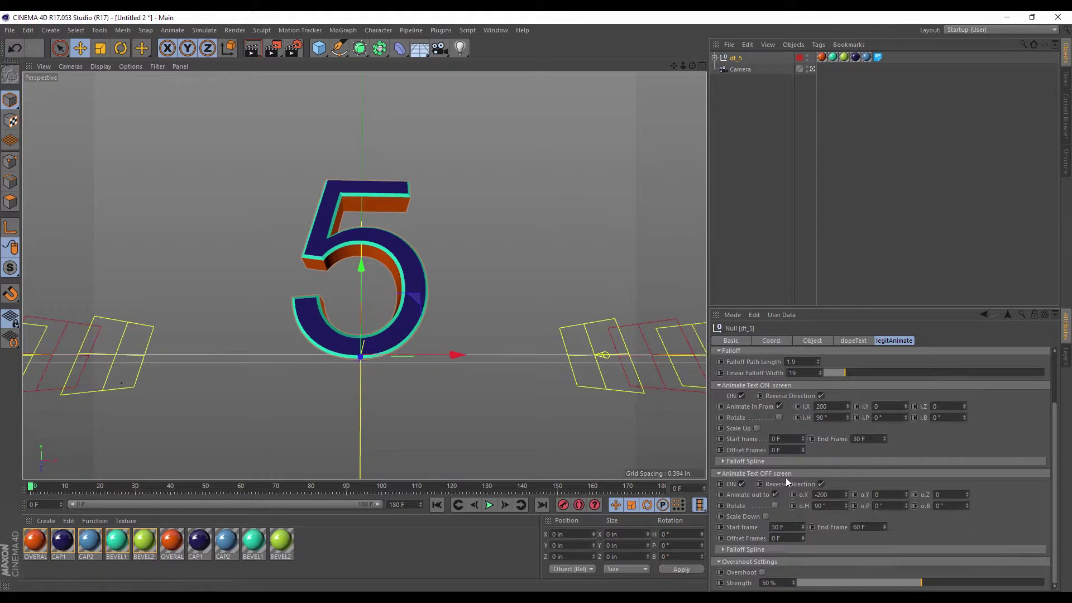
- Disable Reverse Direction under Animate Text OFF screen, scrub and play the full animation, and return to the first frame
left_click(822, 484)
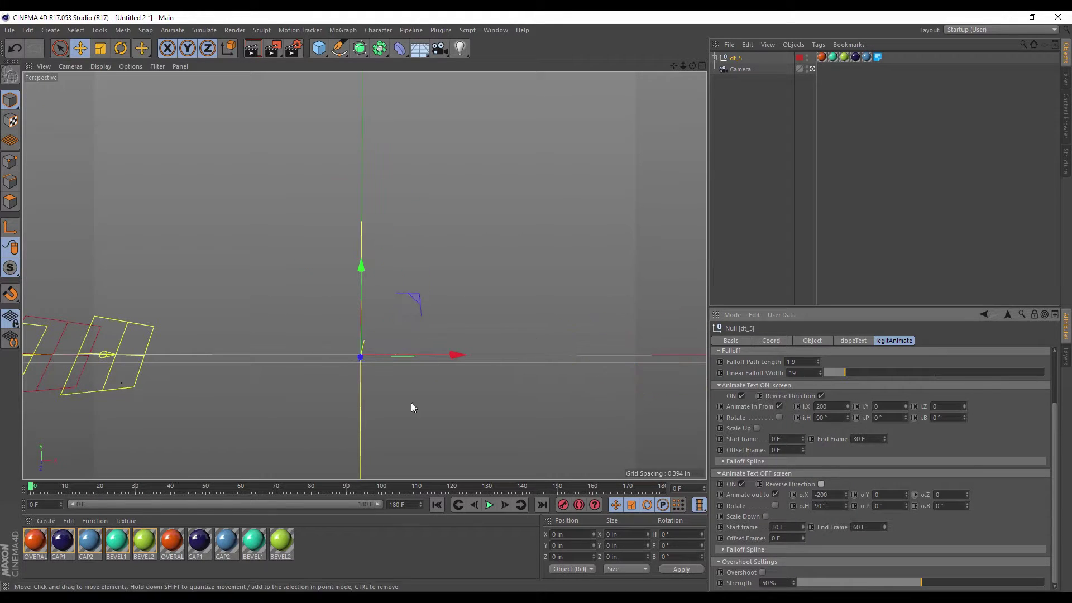
left_click_drag(30, 490, 223, 487)
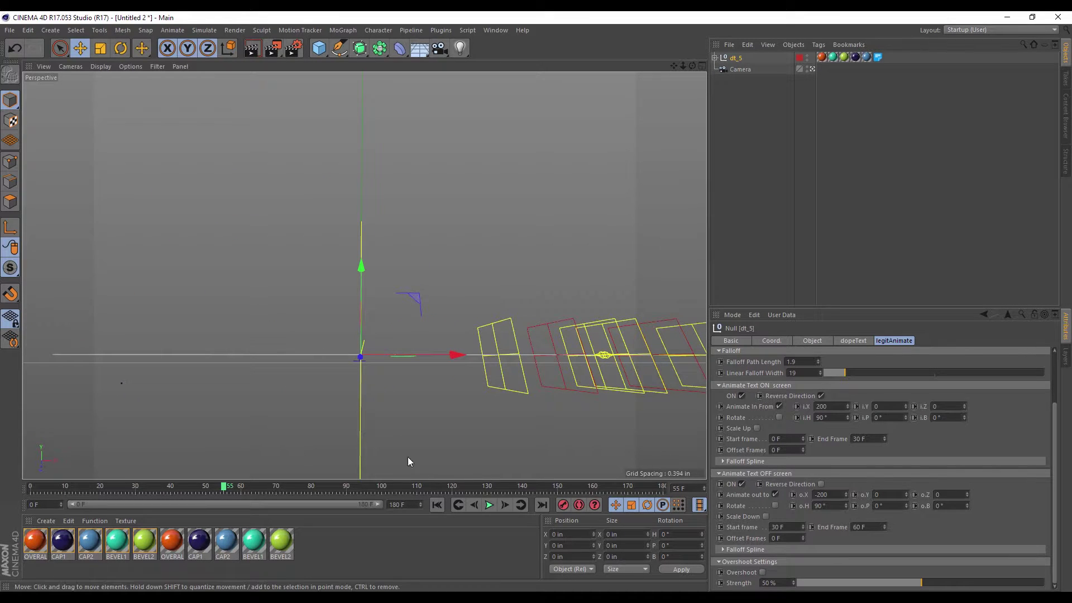
left_click(435, 504)
left_click(489, 505)
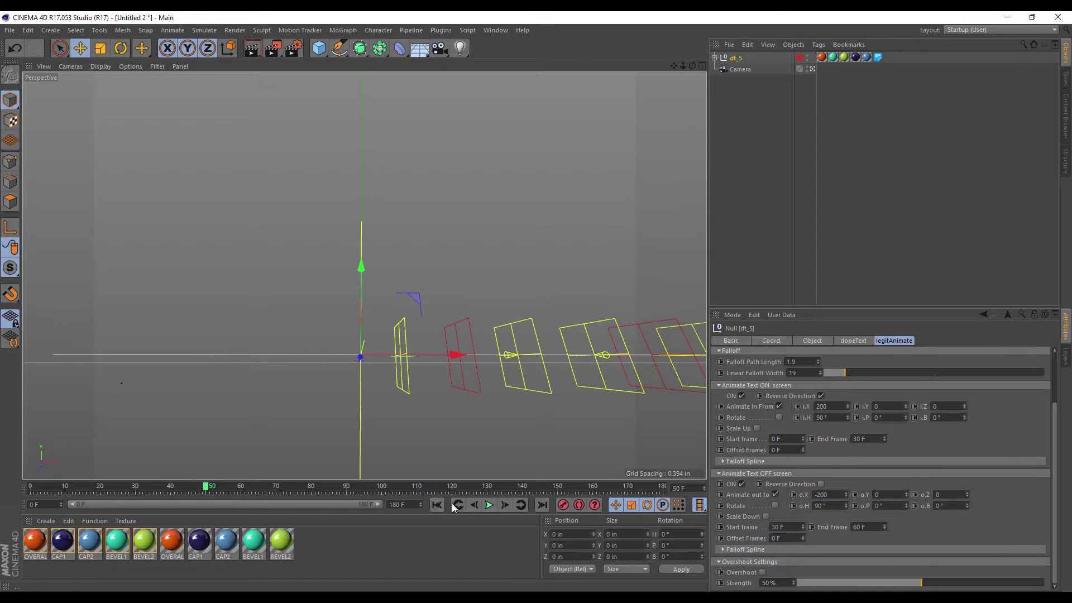
left_click(437, 505)
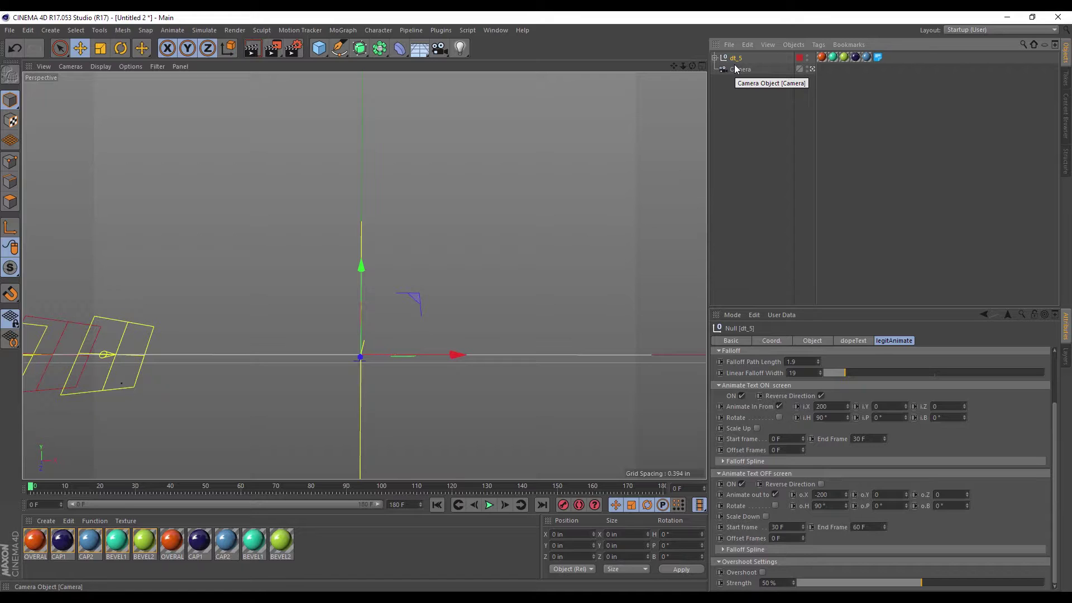
- Paste four copies of the animated dt_5 text object into the scene
key("ctrl+v")
key("ctrl+v")
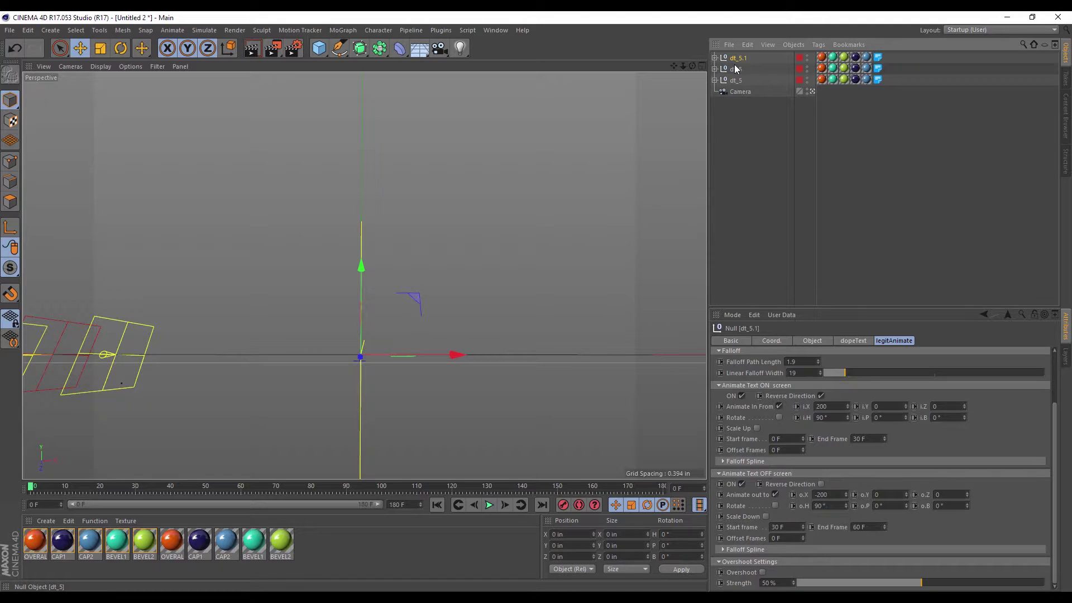
key("ctrl+v")
key("ctrl+v")
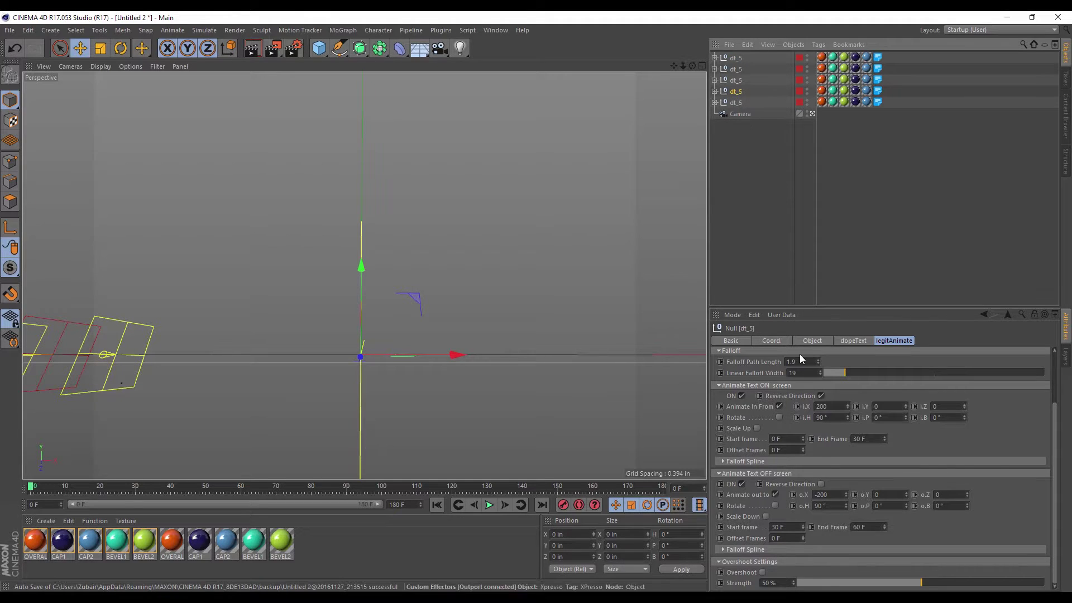
- Change the text of the four copies above the original dt_5 to 4, 3, 2 and 1, working upward in the object list
left_click(854, 340)
double_click(770, 373)
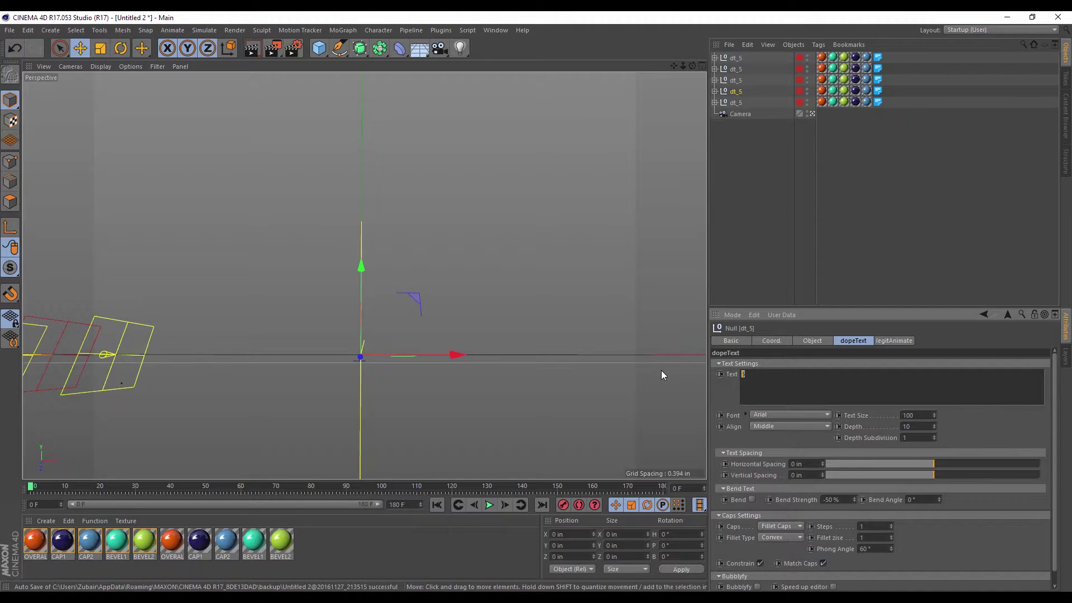
left_click(737, 81)
double_click(757, 372)
type("3")
left_click(737, 69)
double_click(745, 373)
type("2")
left_click(735, 58)
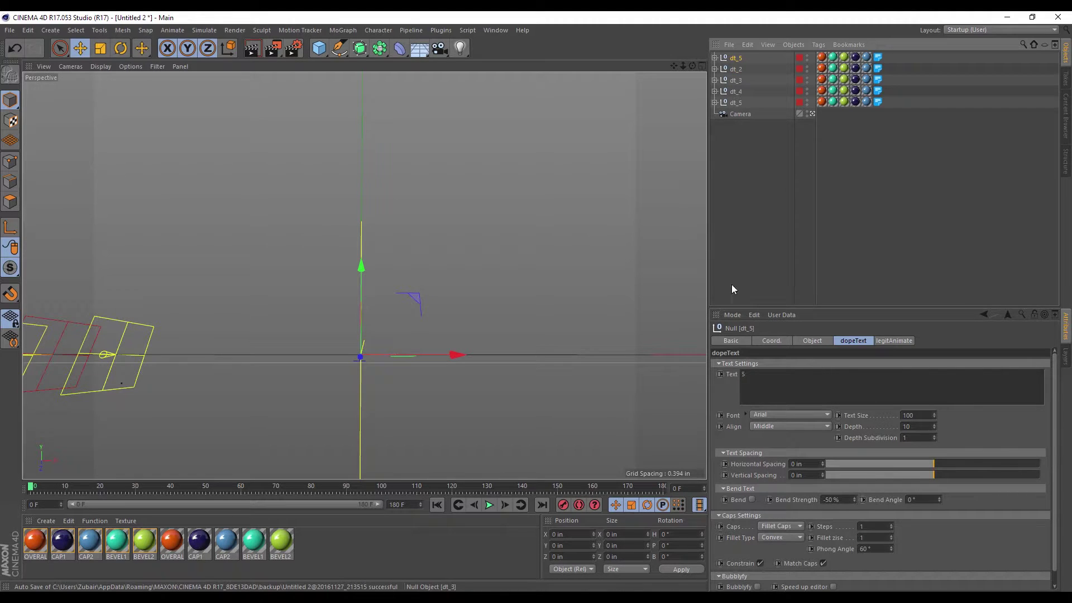
double_click(745, 373)
type("1")
left_click(780, 185)
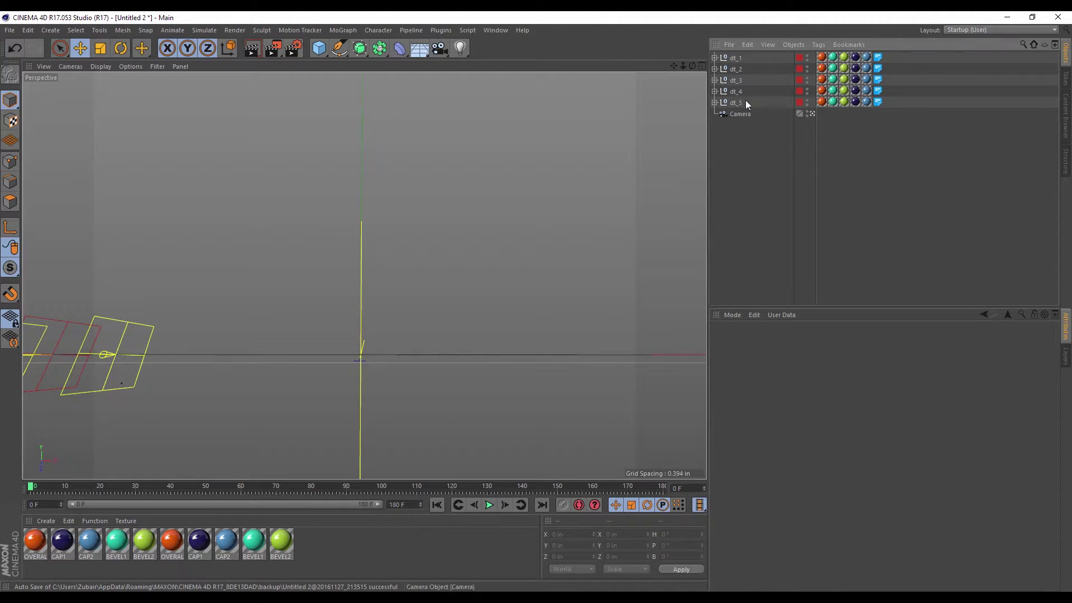
- Try an offset of 30 frames for the on-screen animation of dt_4, reset it to 0 and preview the opening frames
left_click(732, 93)
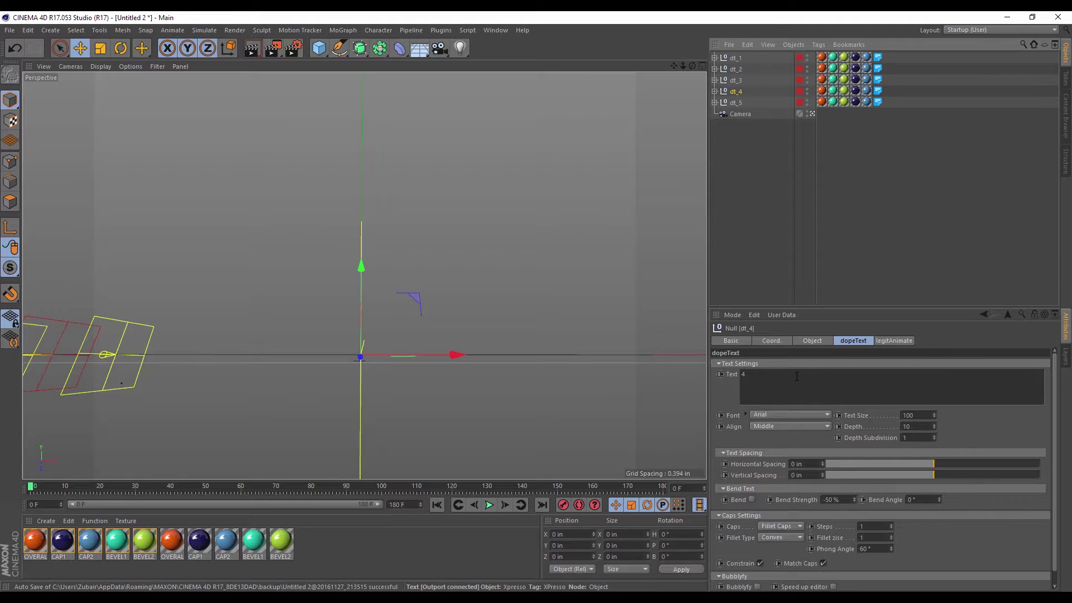
left_click(896, 340)
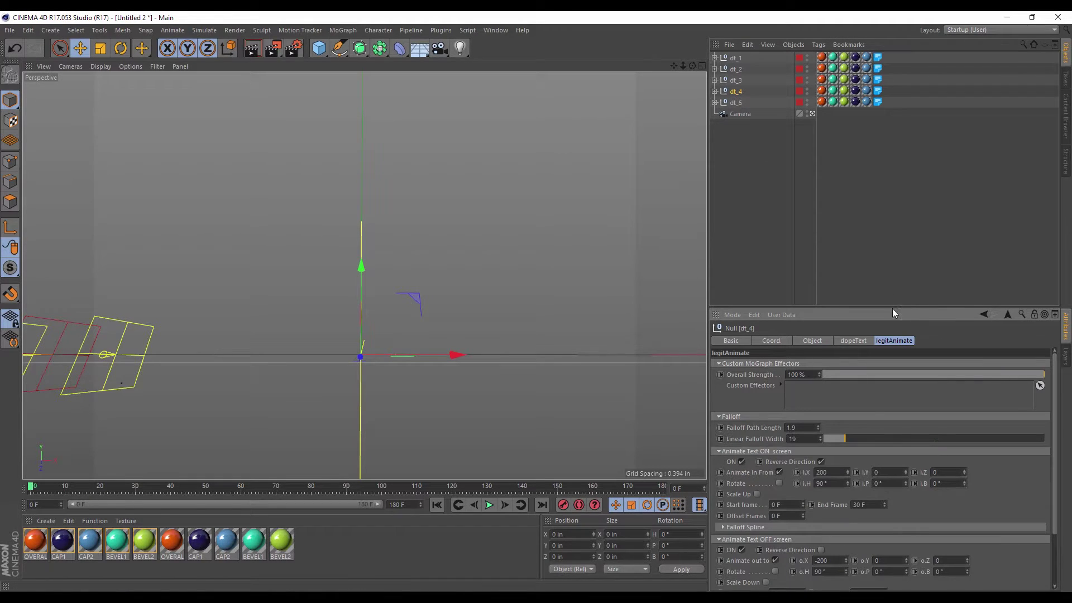
scroll(1008, 492, "down", 3)
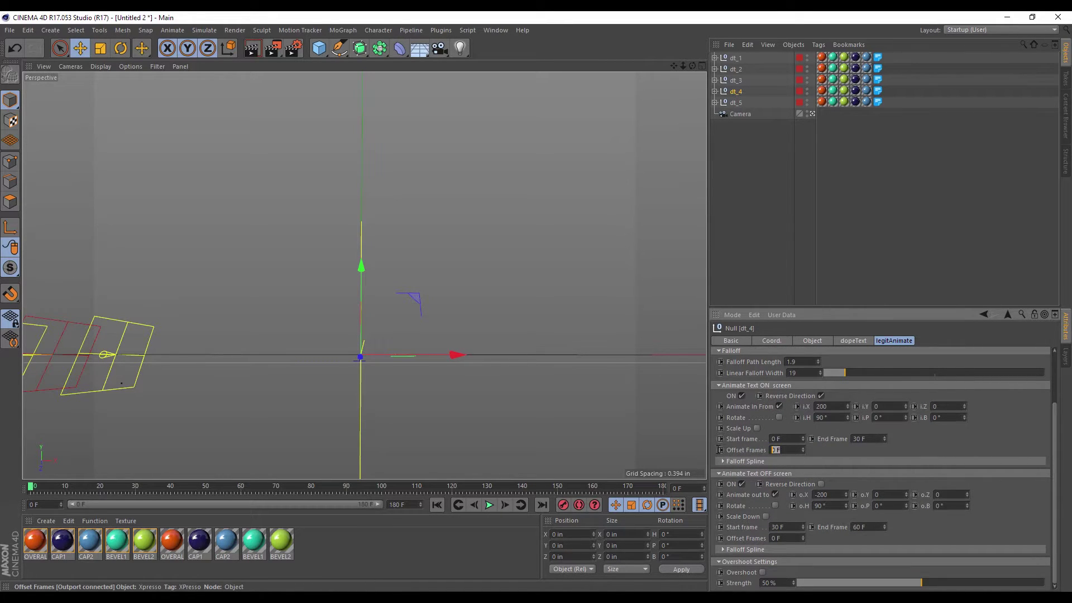
type("30")
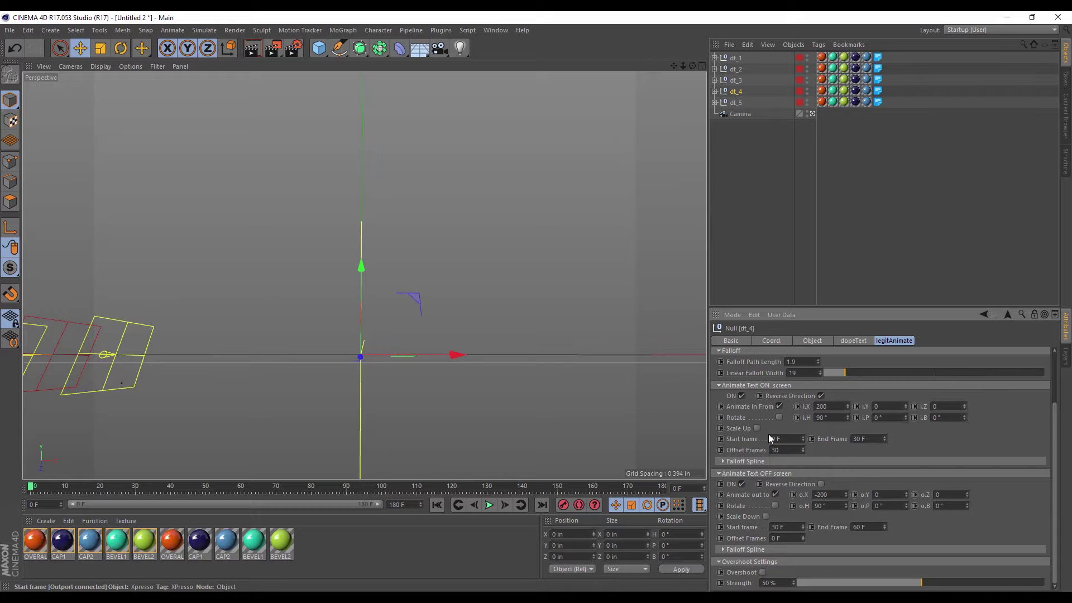
key("Return")
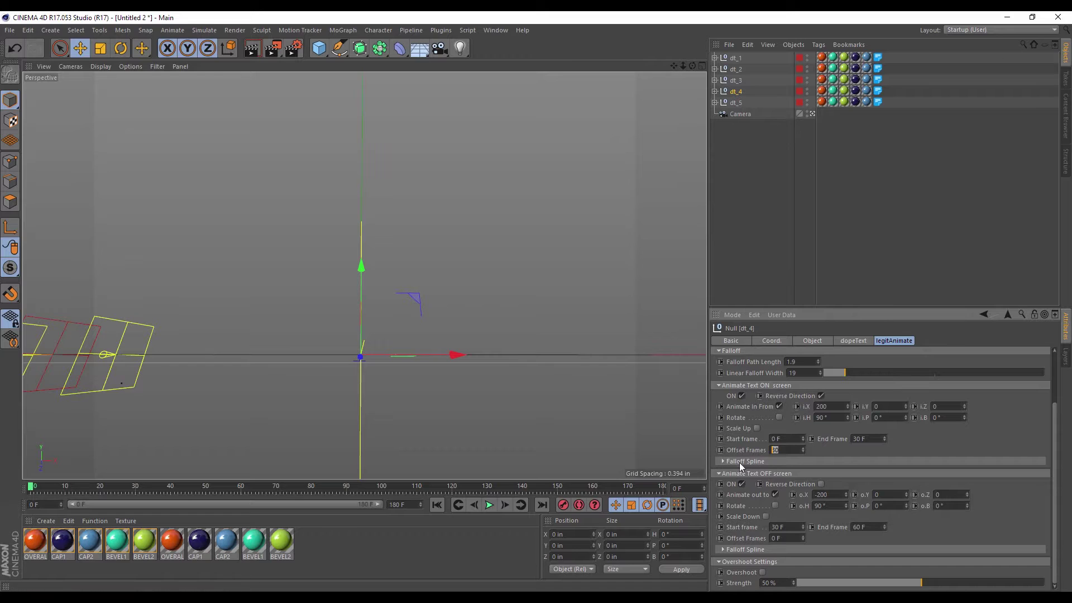
key("Return")
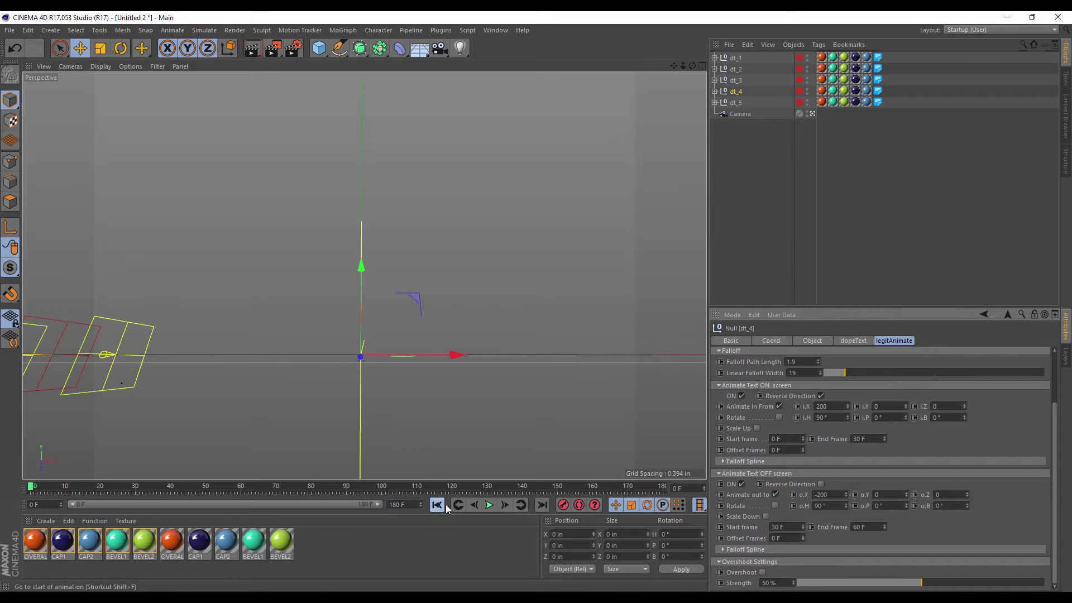
left_click(490, 504)
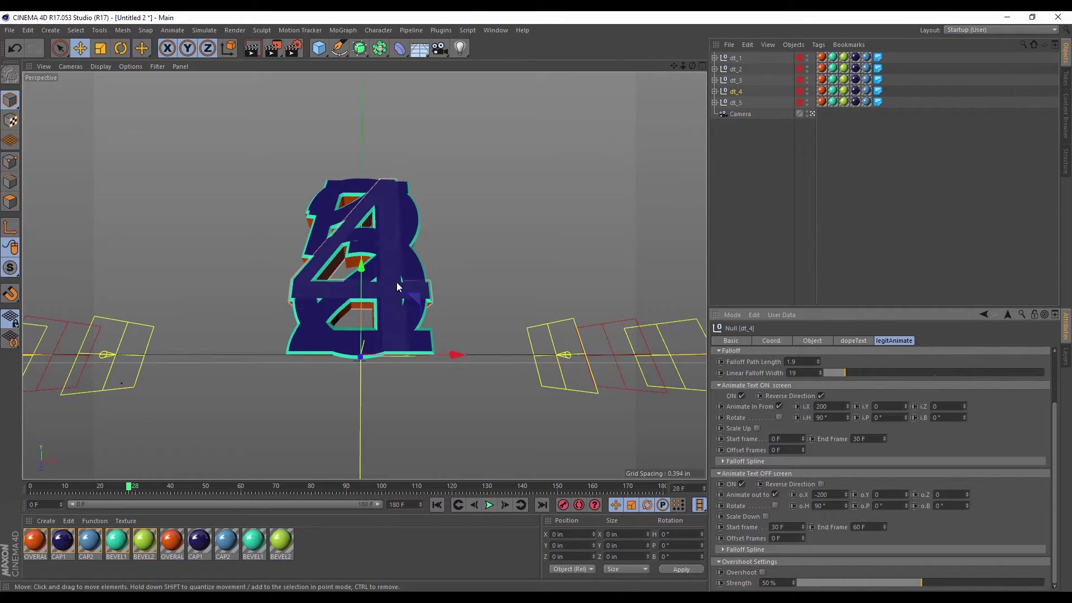
left_click_drag(129, 487, 14, 466)
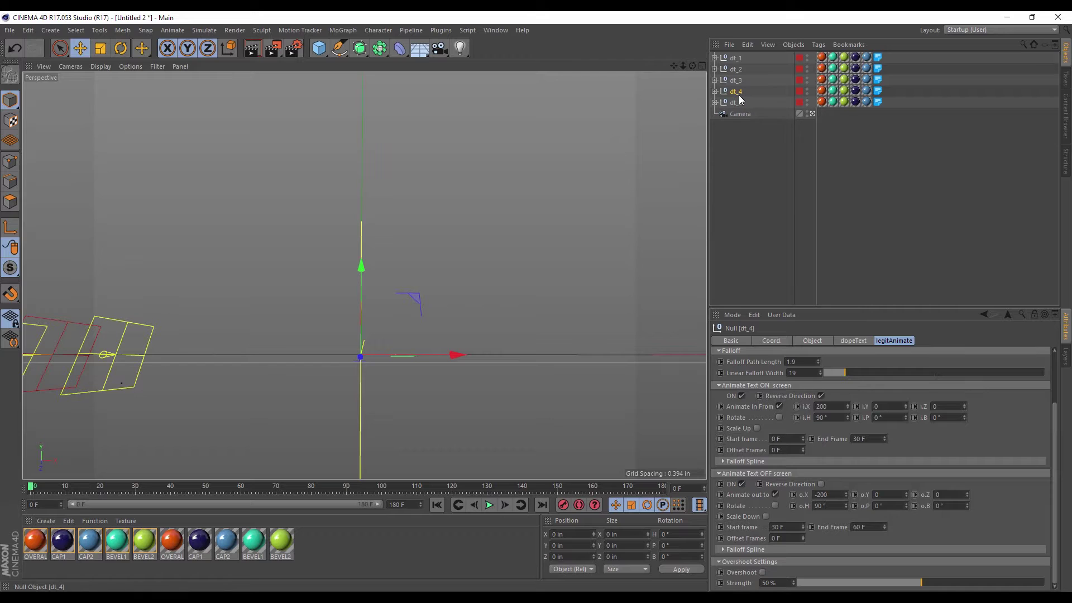
- Set Offset Frames to 30 for both the on-screen and off-screen text animation of dt_4
left_click(777, 450)
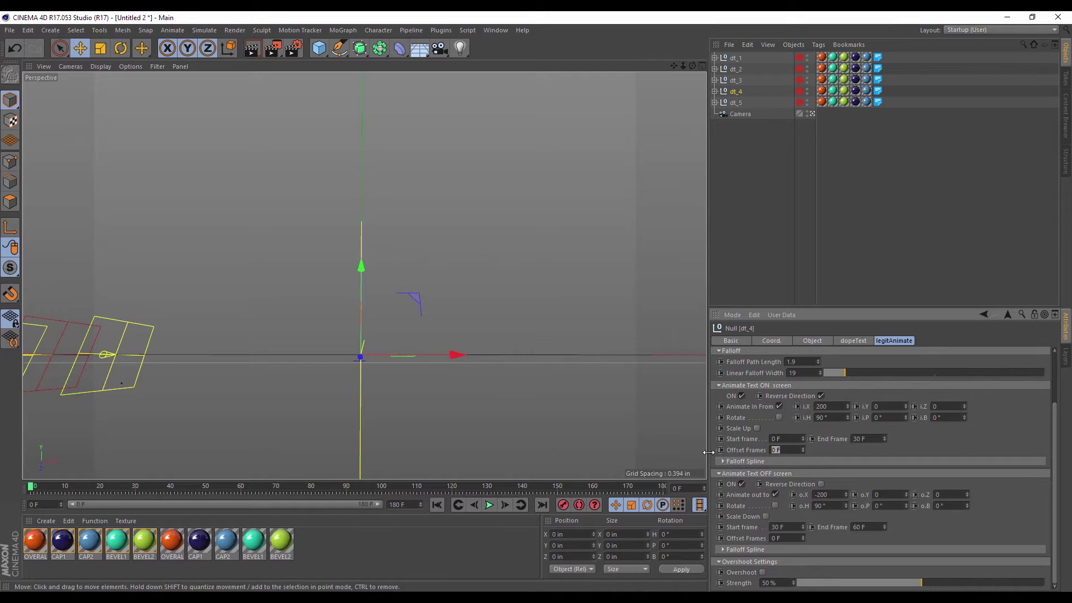
type("30")
left_click(779, 539)
type("30")
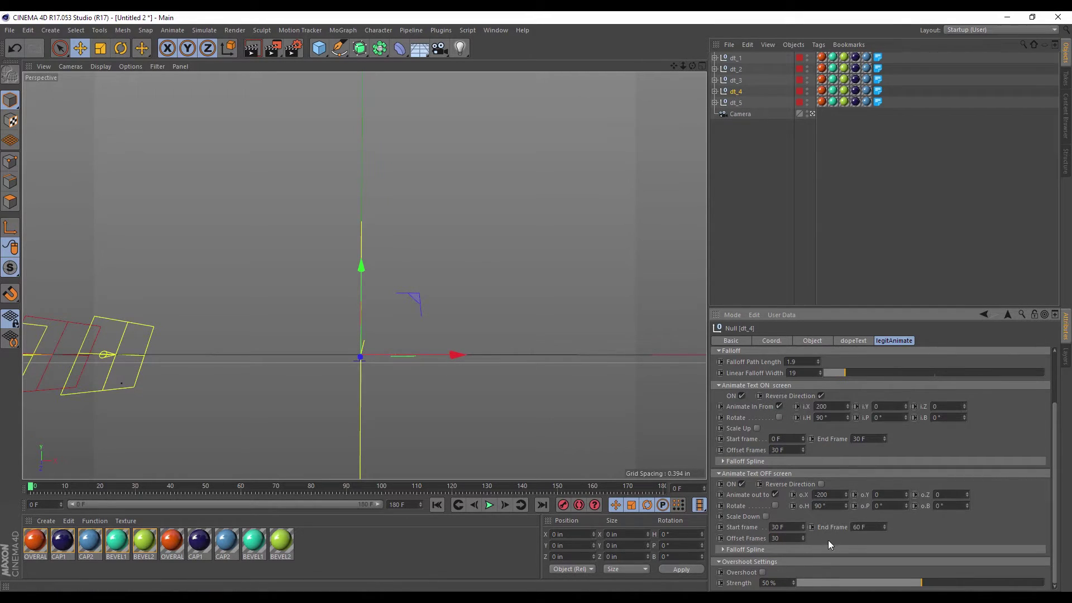
- Set Offset Frames to 60 for both the on-screen and off-screen text animation of dt_3
left_click(741, 82)
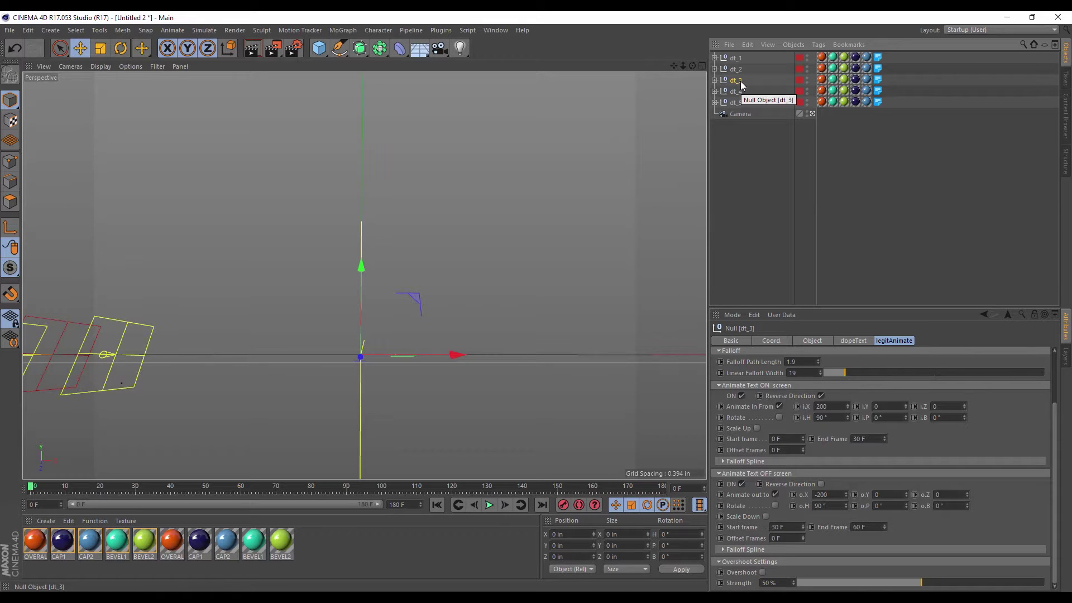
left_click(778, 450)
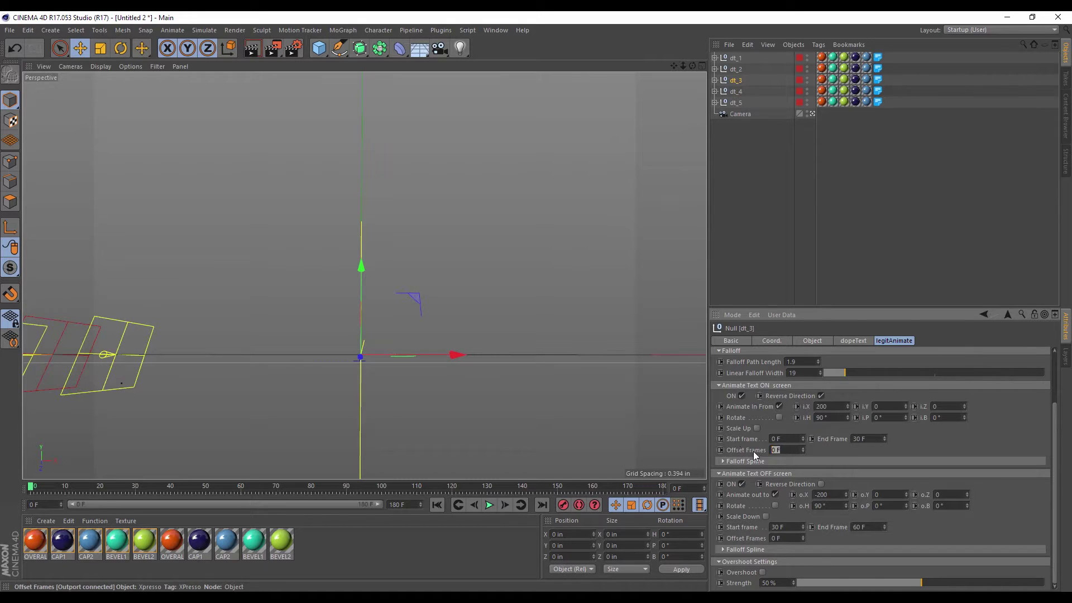
type("60")
left_click(785, 538)
type("60")
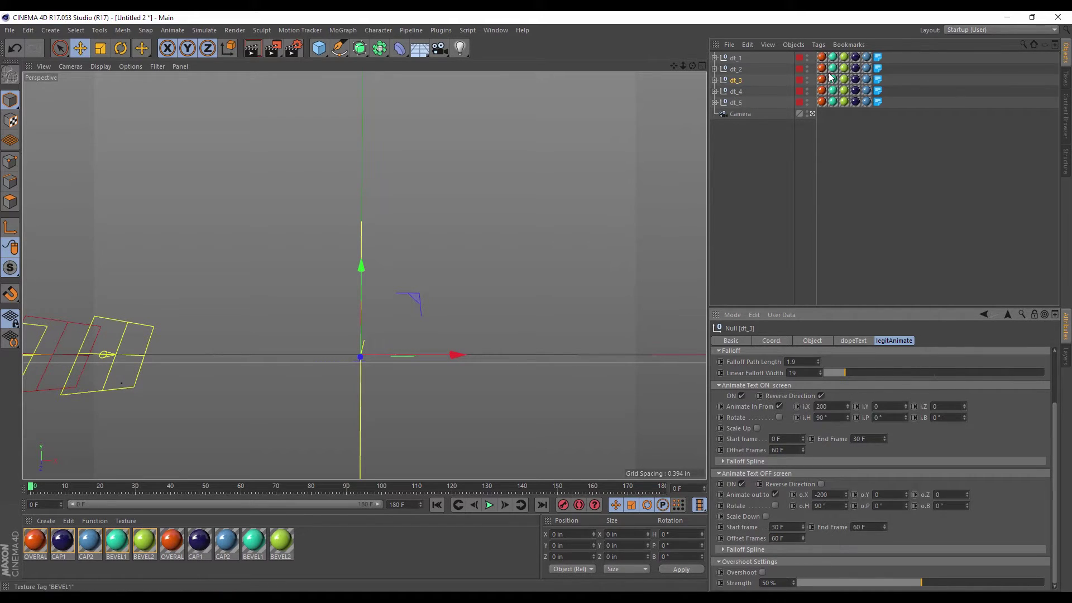
- Set Offset Frames to 90 for both the on-screen and off-screen text animation of dt_2
left_click(737, 73)
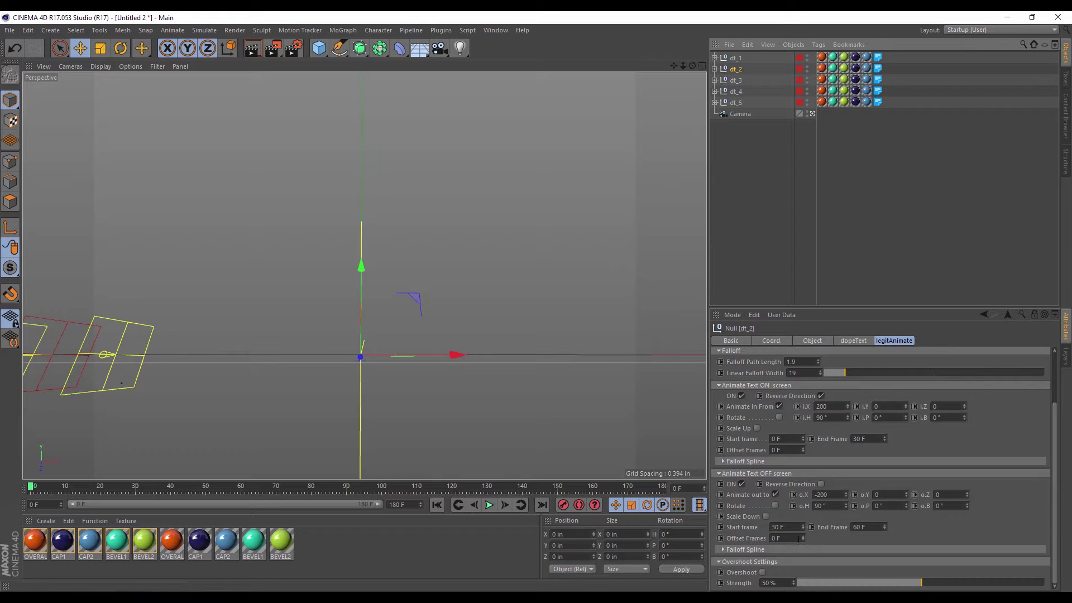
left_click(788, 451)
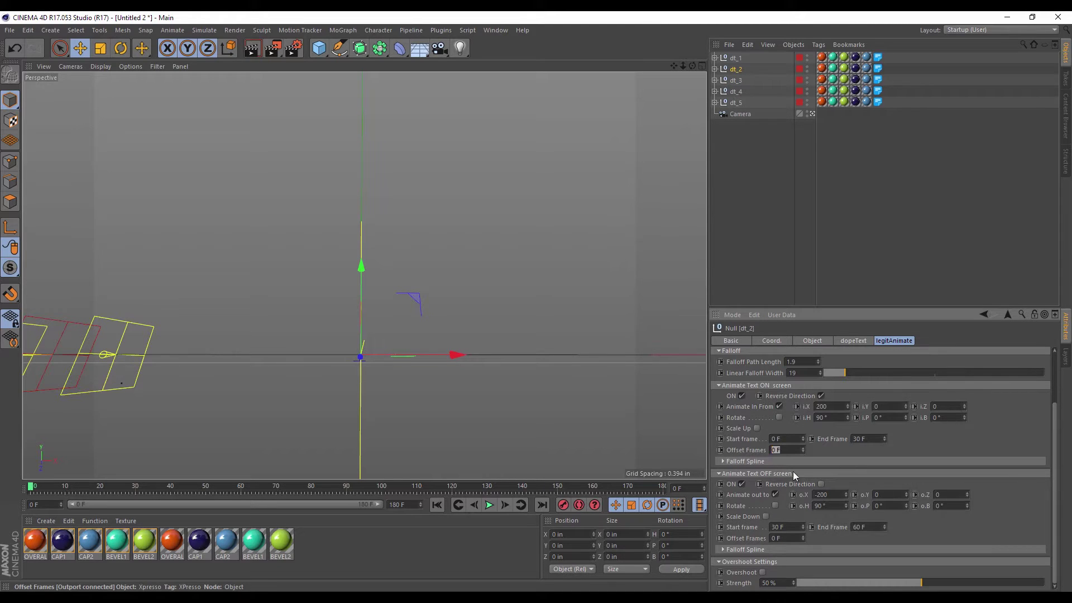
type("90")
left_click(784, 538)
type("9")
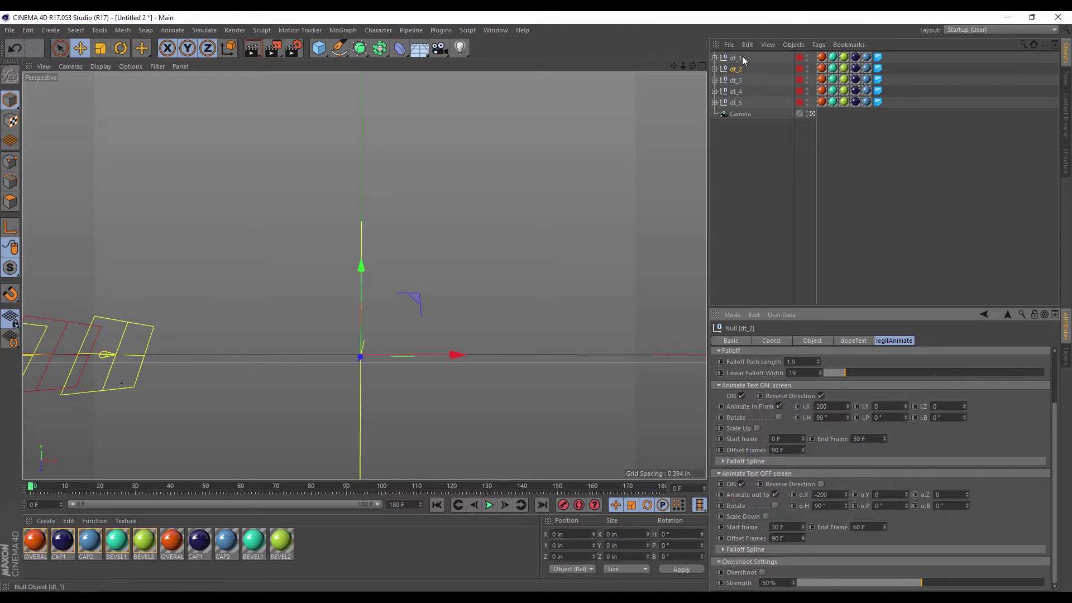
- Set Offset Frames to 120 for the on-screen and off-screen animation of dt_1 and play the countdown
left_click(742, 56)
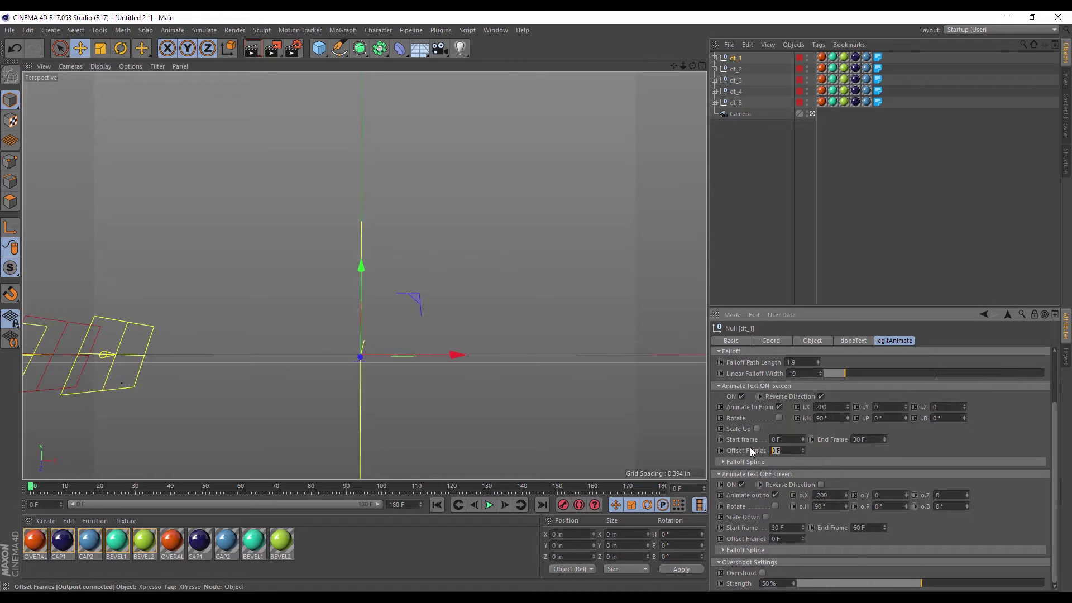
type("120")
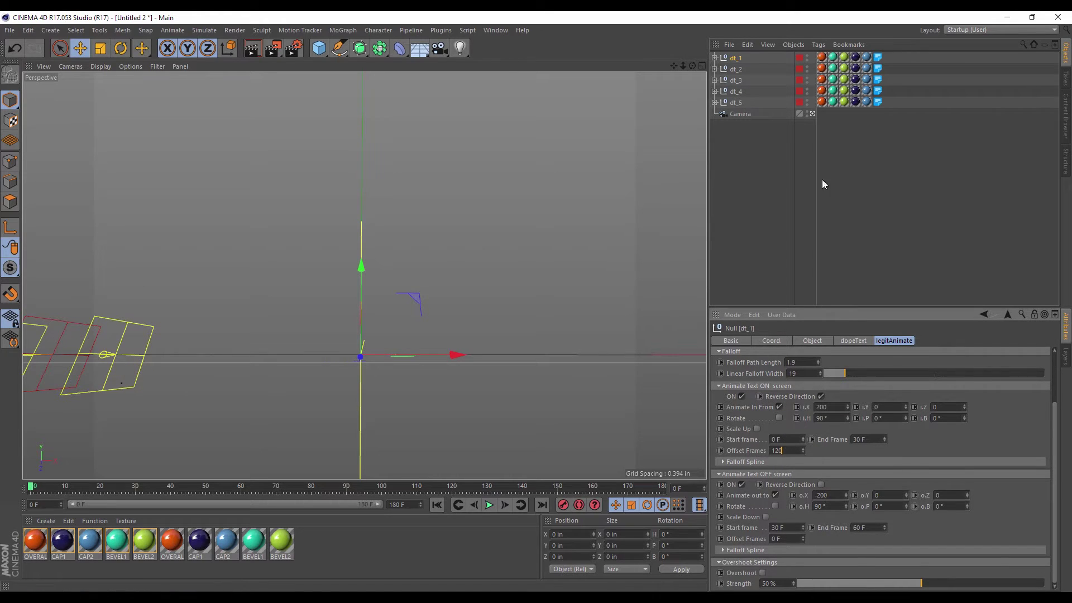
left_click(786, 539)
type("120")
key("Return")
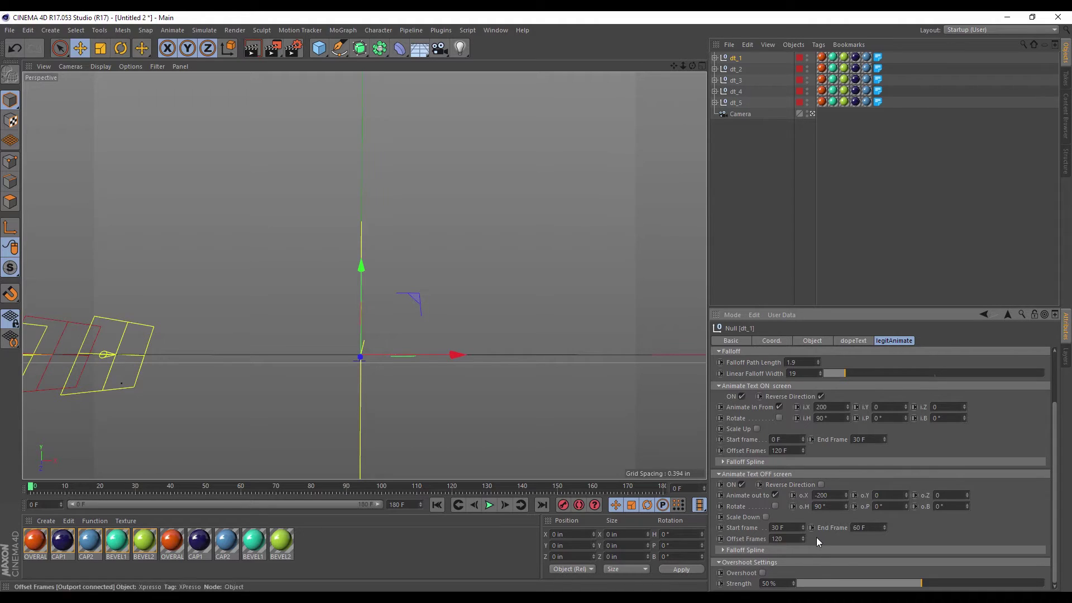
left_click(489, 505)
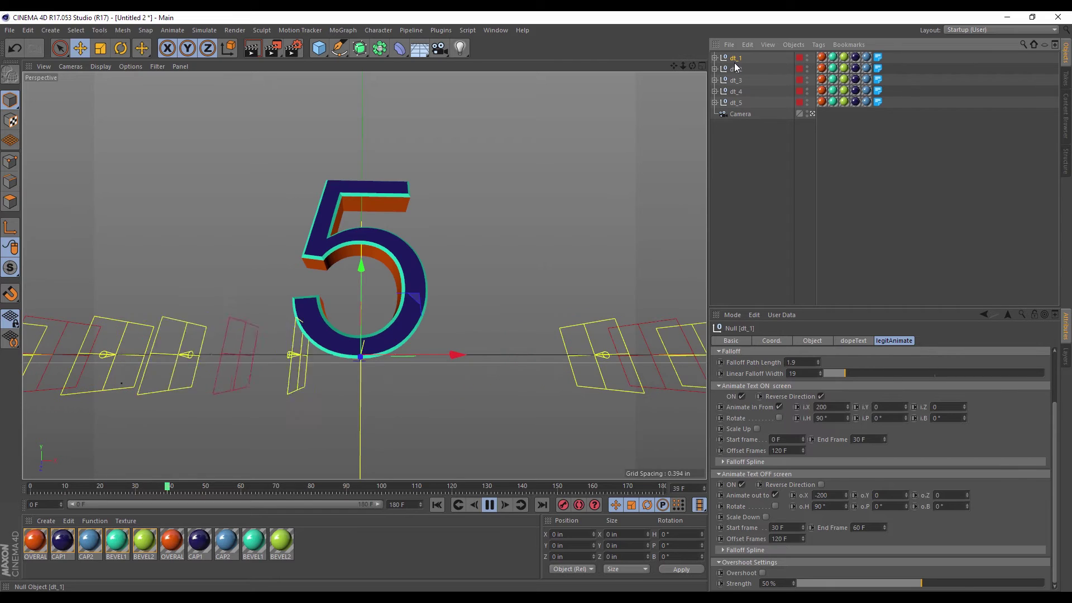
- Enable Overshoot for all five text objects, dt_1 through dt_5, together
left_click(736, 102, "shift")
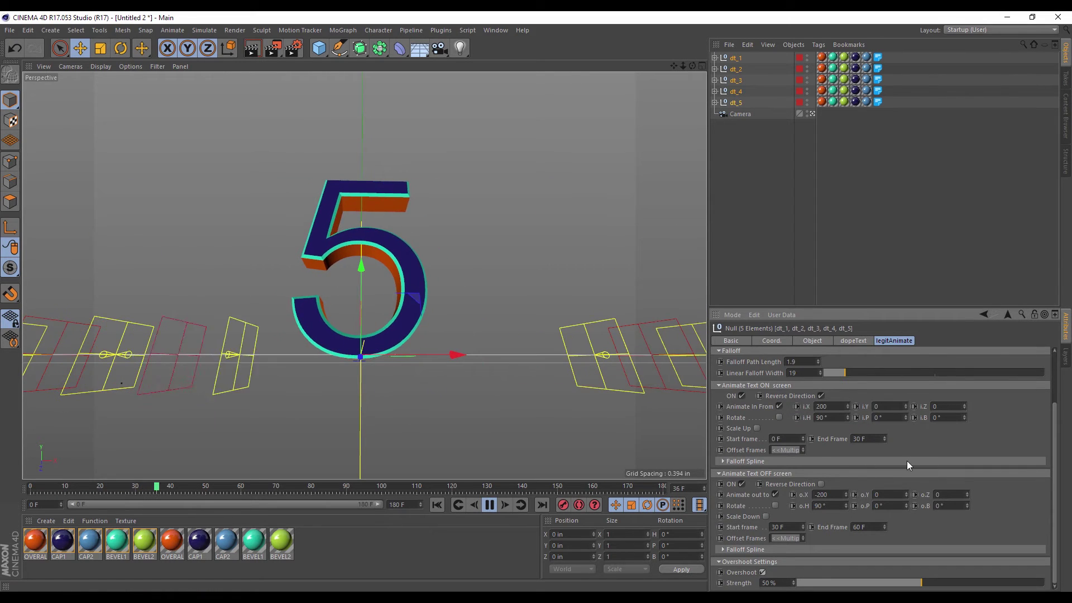
scroll(930, 464, "up", 2)
scroll(933, 479, "down", 1)
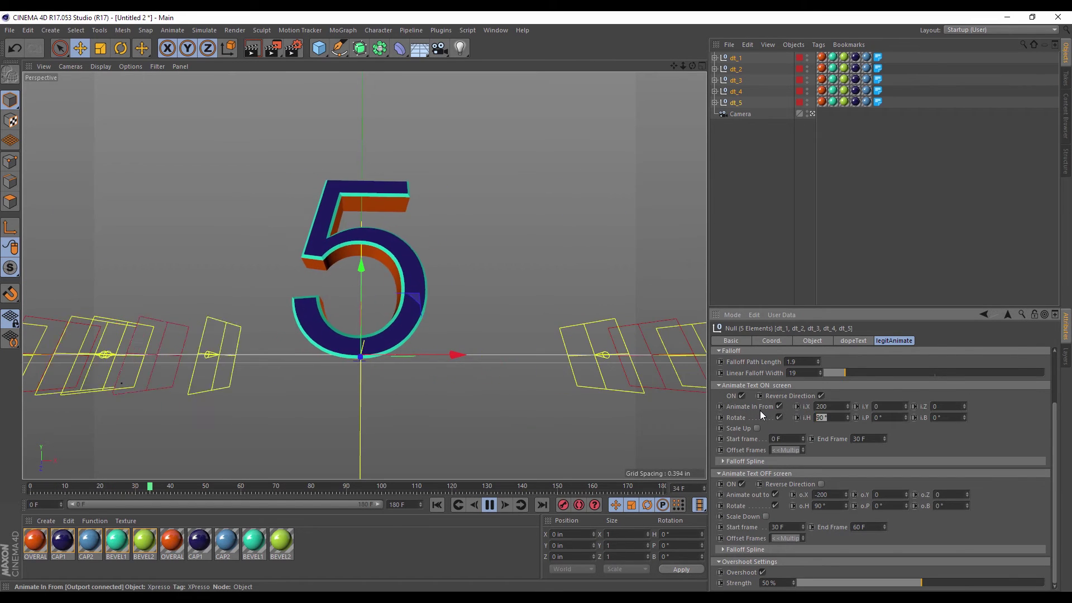
- Enable Rotate for the on-screen and off-screen animations of all five numbers, with both heading angles set to 270°
type("270")
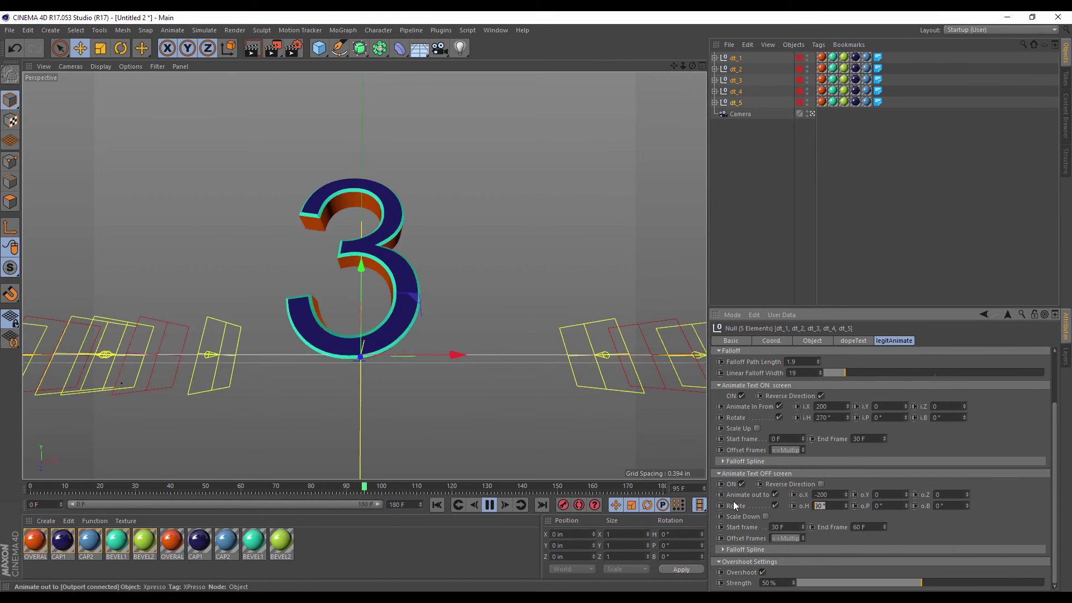
double_click(827, 506)
type("270")
key("Return")
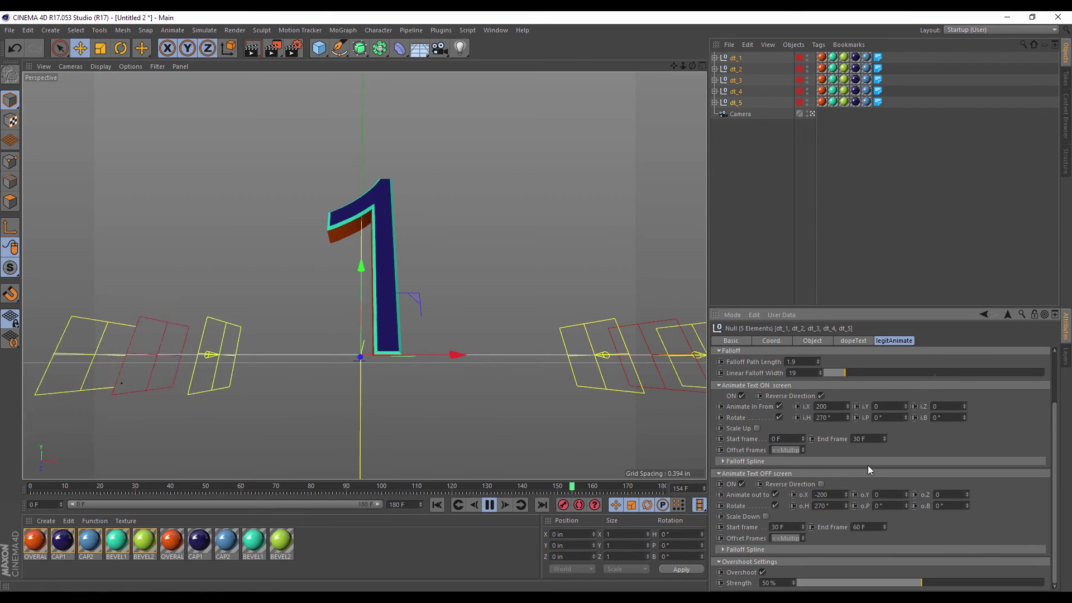